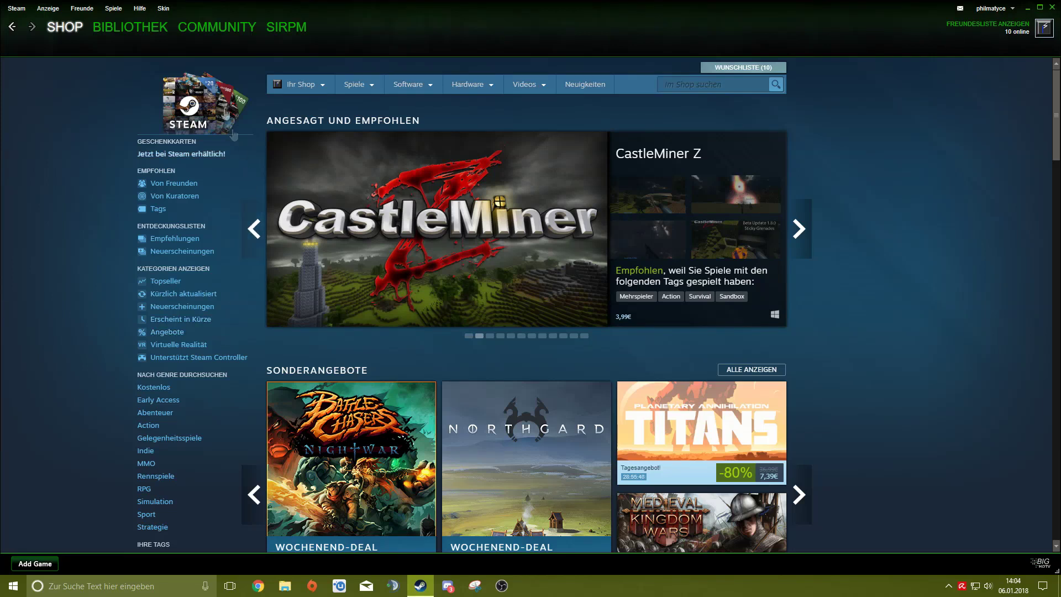
Go to the Steam Workshop and find the Unturned workshop by searching for "Unturned".
{"action": "left_click", "coordinate": [216, 29]}
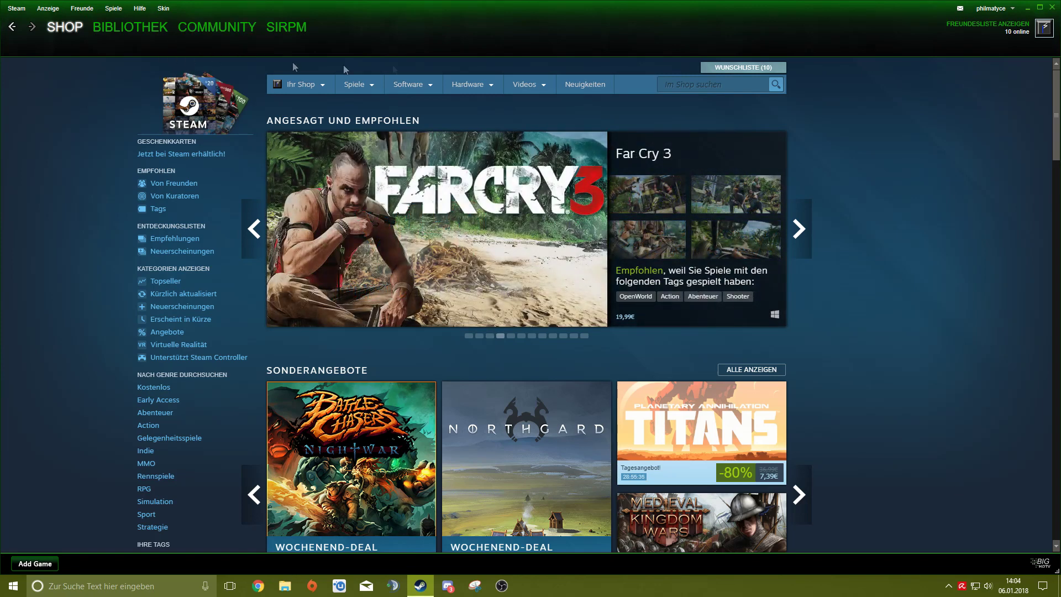
{"action": "mouse_move", "coordinate": [219, 29]}
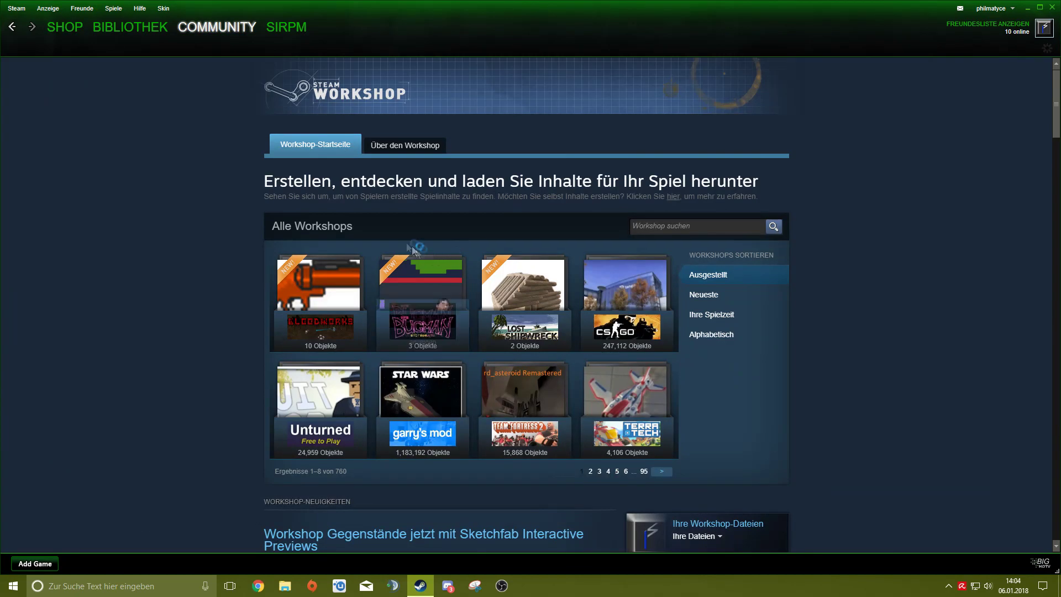
{"action": "left_click", "coordinate": [683, 226]}
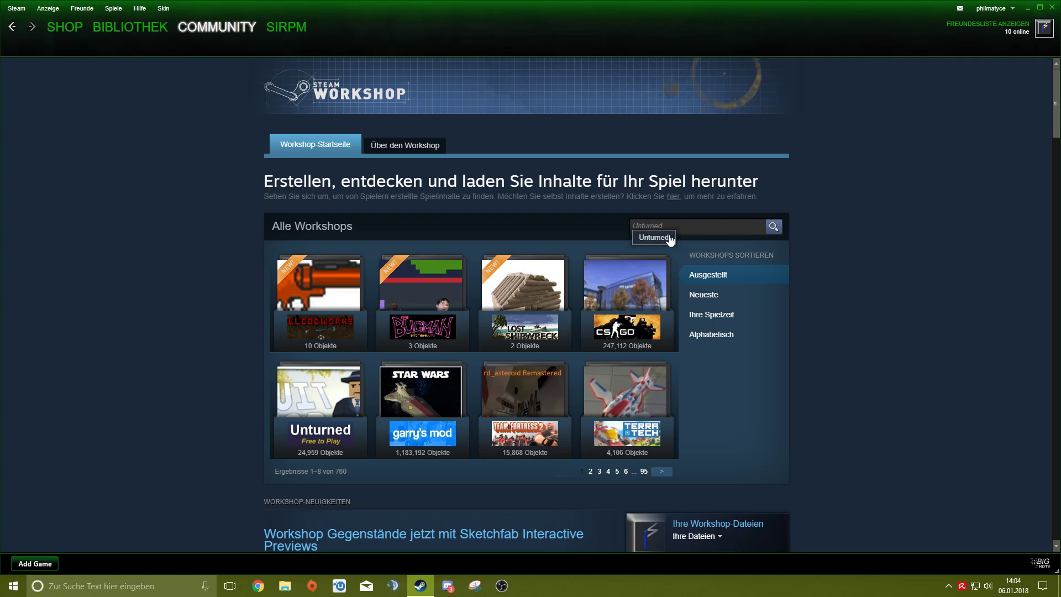
{"action": "left_click", "coordinate": [668, 235]}
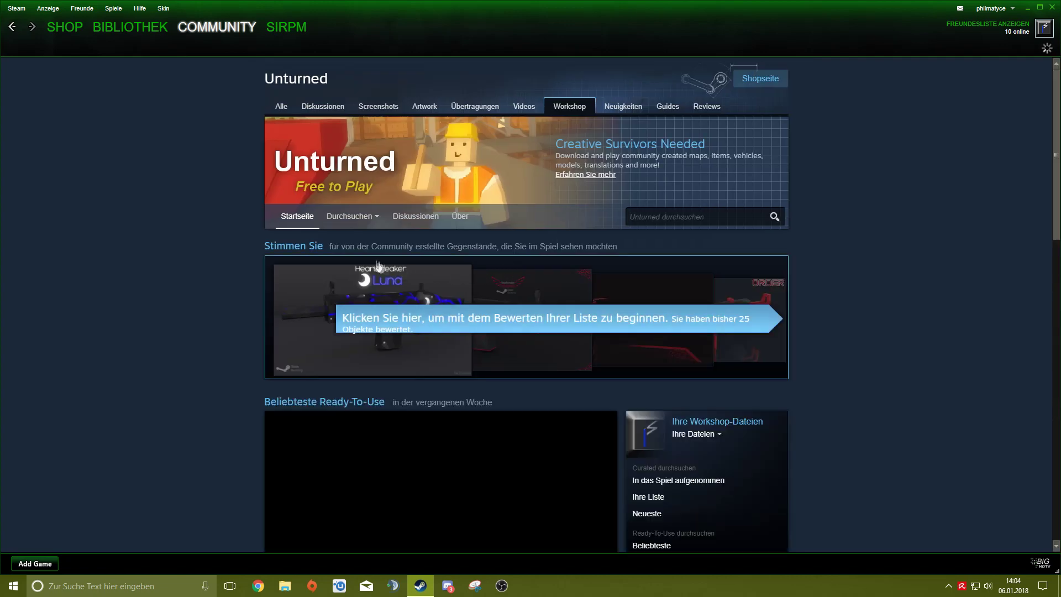
Browse the Ready-To-Use items in the Unturned workshop and look over the mod list and its filter options.
{"action": "mouse_move", "coordinate": [369, 218]}
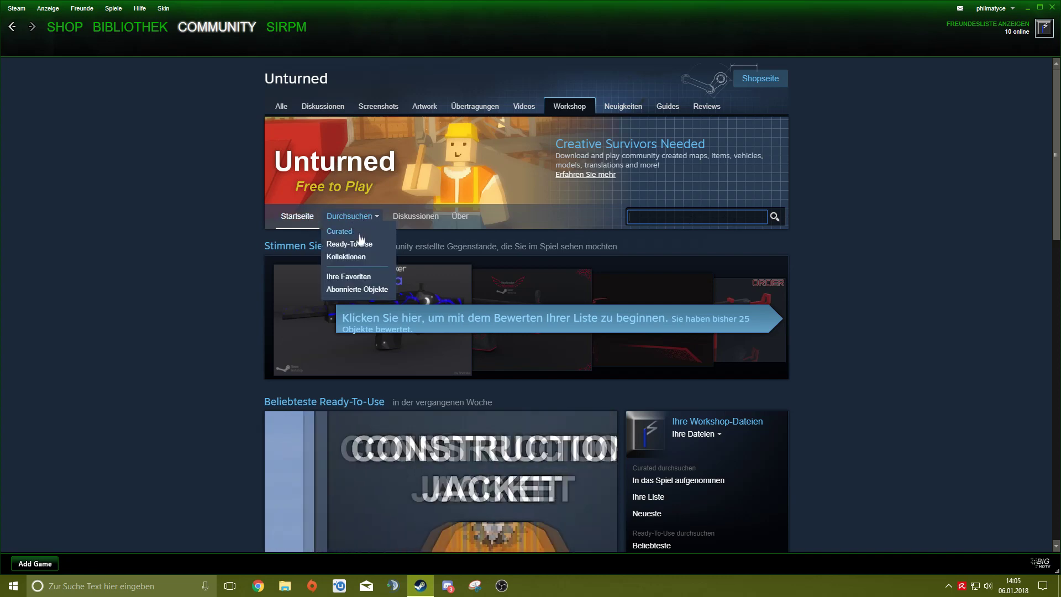
{"action": "left_click", "coordinate": [357, 247]}
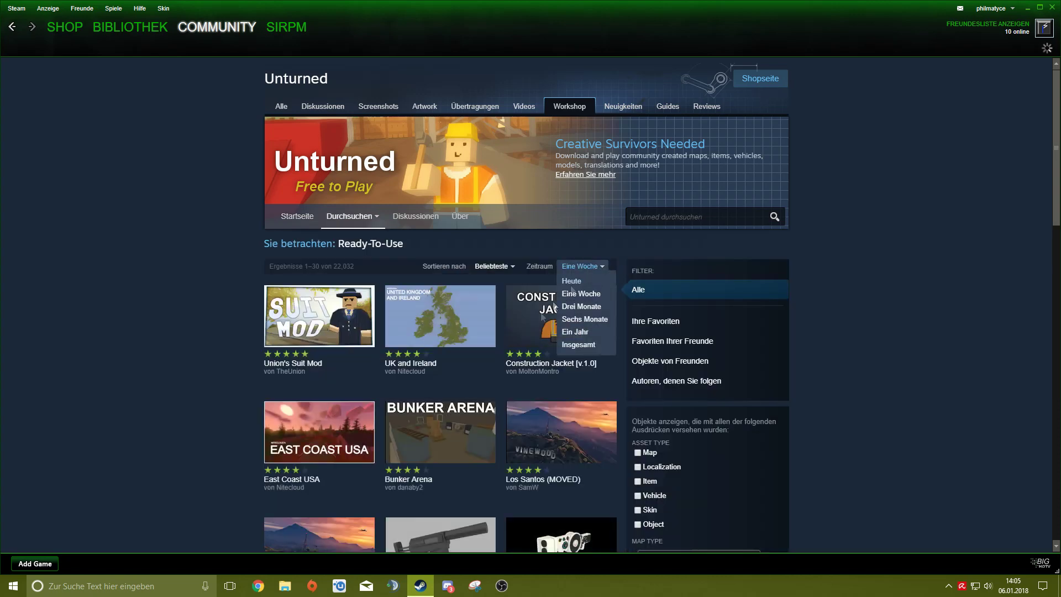
{"action": "scroll", "coordinate": [402, 376], "scroll_direction": "down", "scroll_amount": 1}
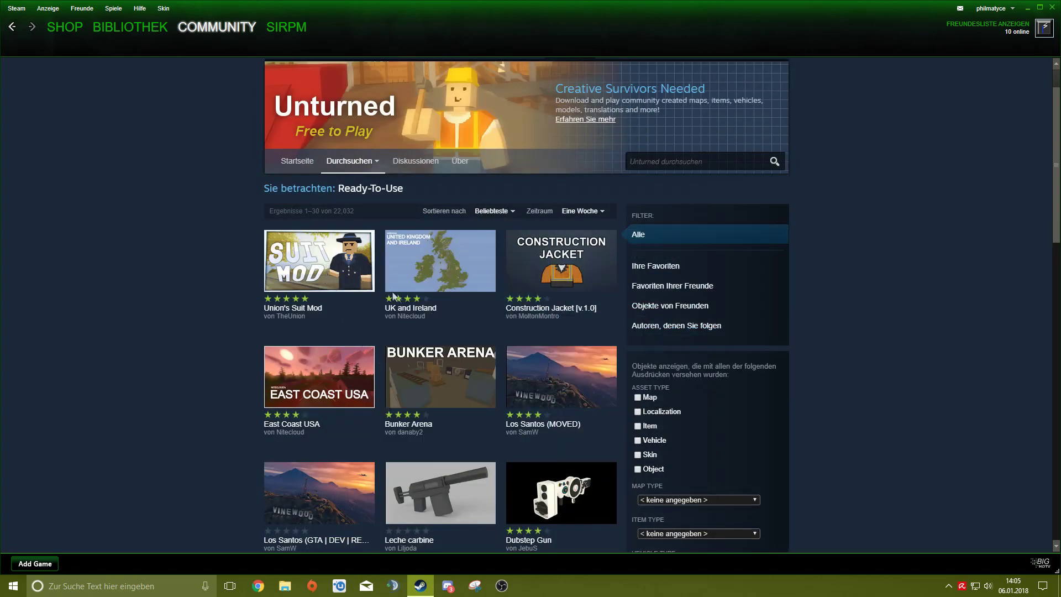
{"action": "scroll", "coordinate": [603, 475], "scroll_direction": "down", "scroll_amount": 1}
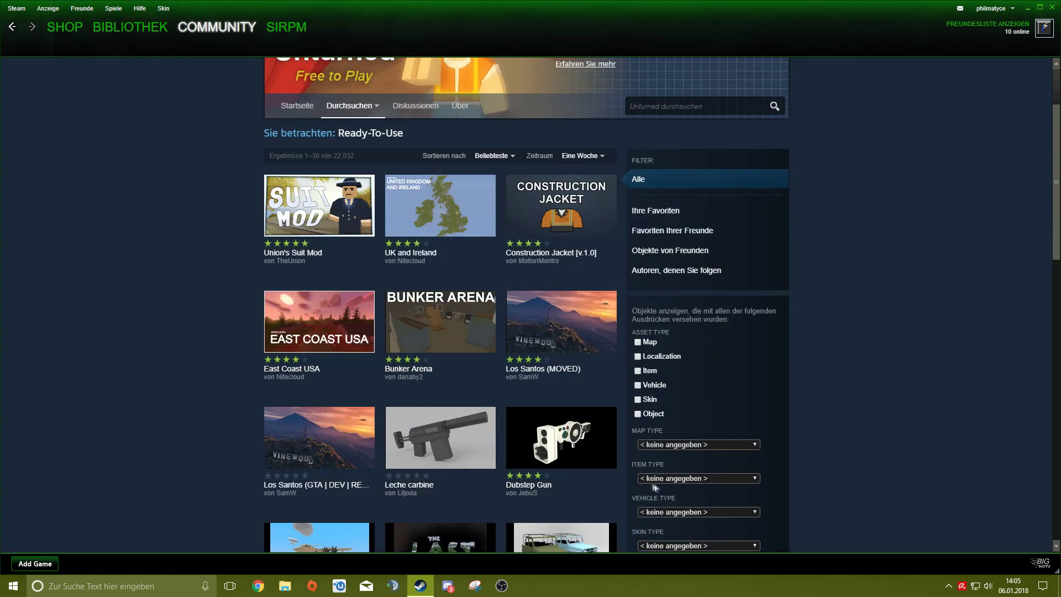
{"action": "scroll", "coordinate": [674, 493], "scroll_direction": "down", "scroll_amount": 2}
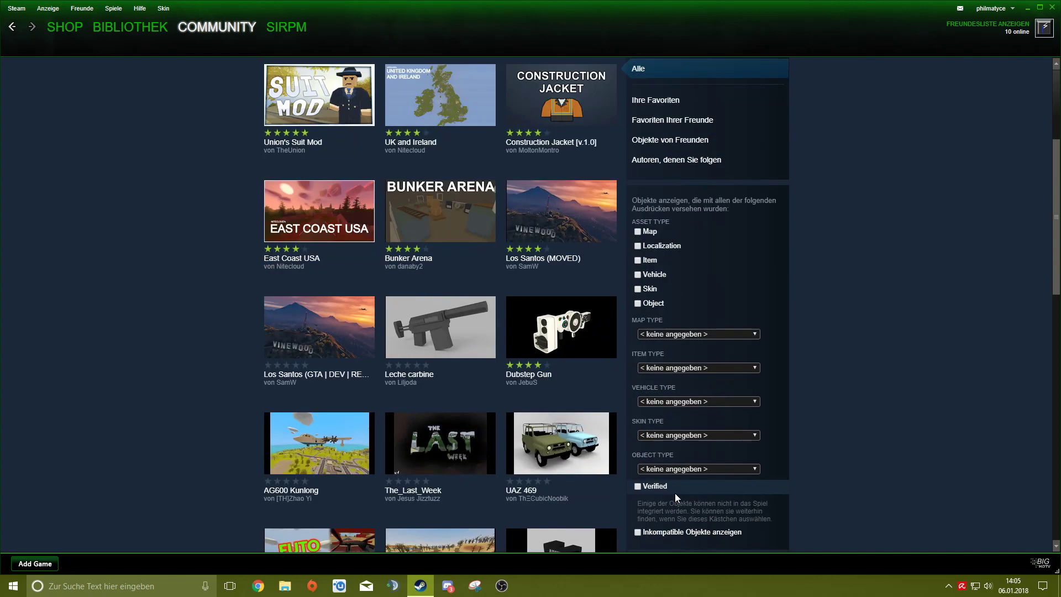
{"action": "mouse_move", "coordinate": [612, 436]}
{"action": "scroll", "coordinate": [497, 412], "scroll_direction": "up", "scroll_amount": 3}
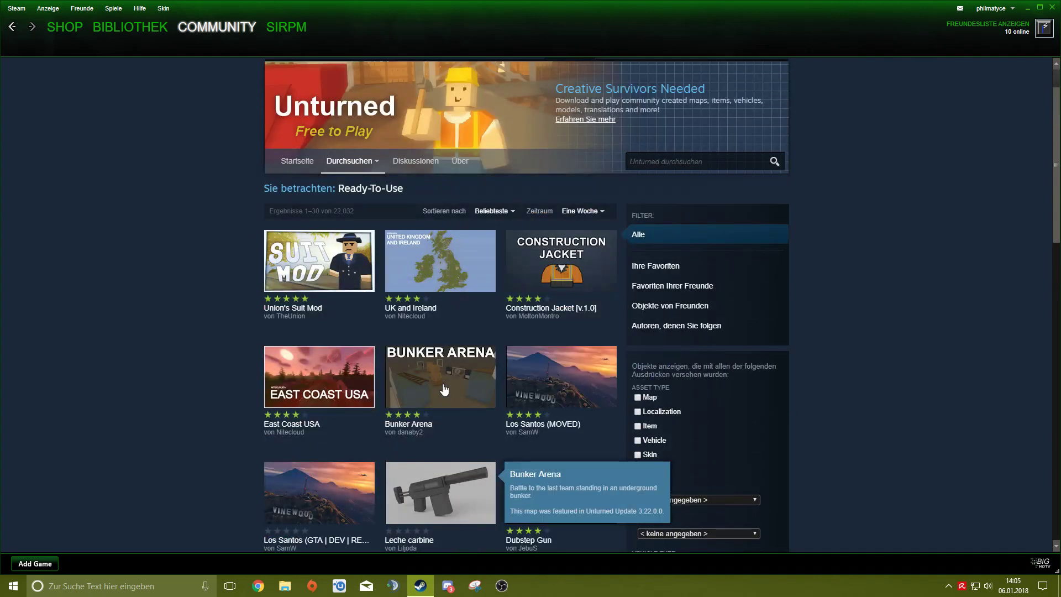
Open the Union's Suit Mod page and subscribe to the mod.
{"action": "mouse_move", "coordinate": [308, 272]}
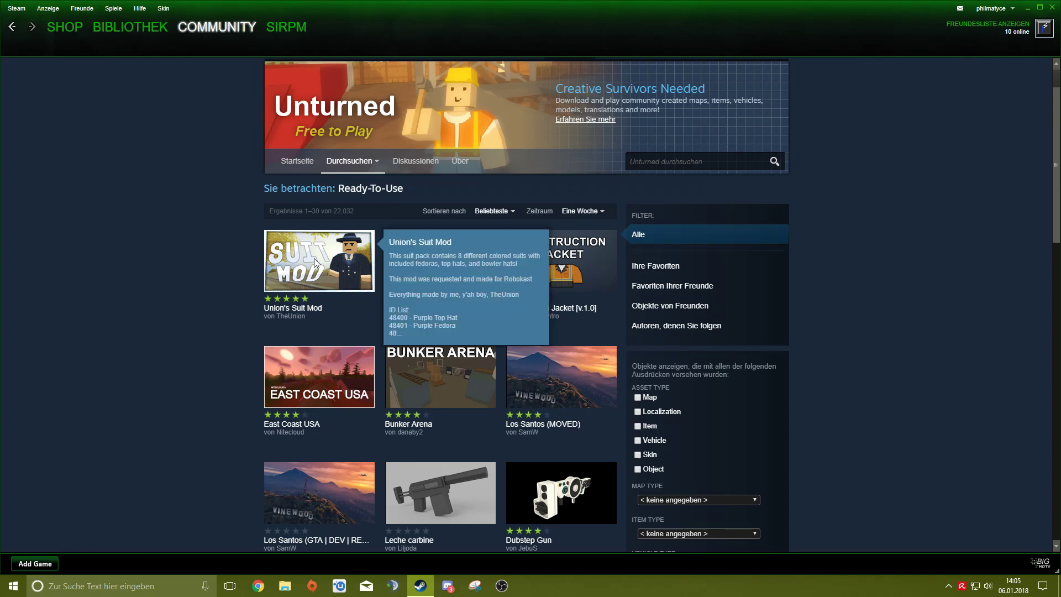
{"action": "left_click", "coordinate": [292, 309]}
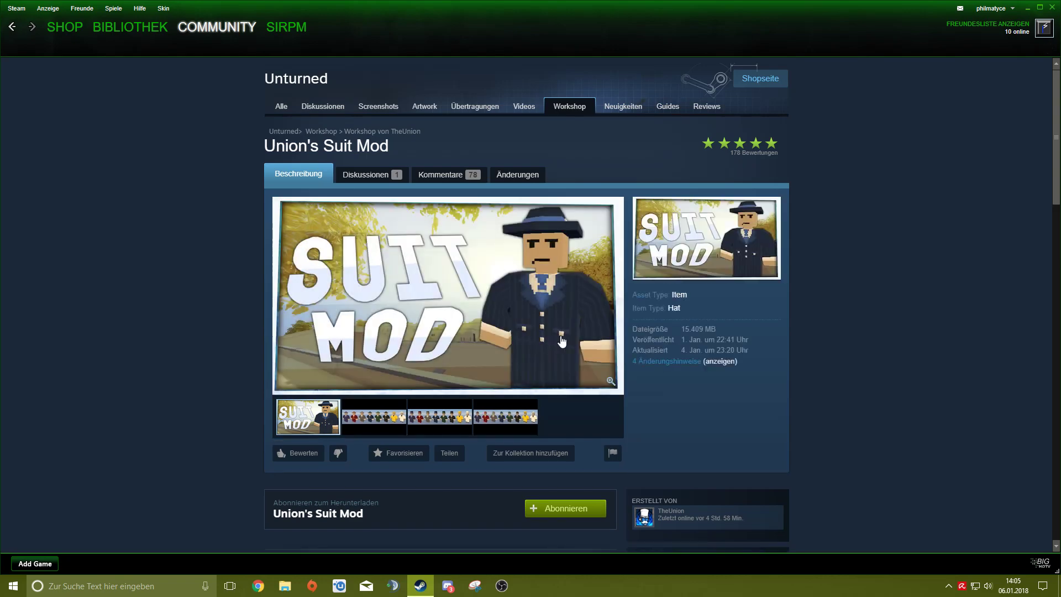
{"action": "scroll", "coordinate": [557, 511], "scroll_direction": "down", "scroll_amount": 1}
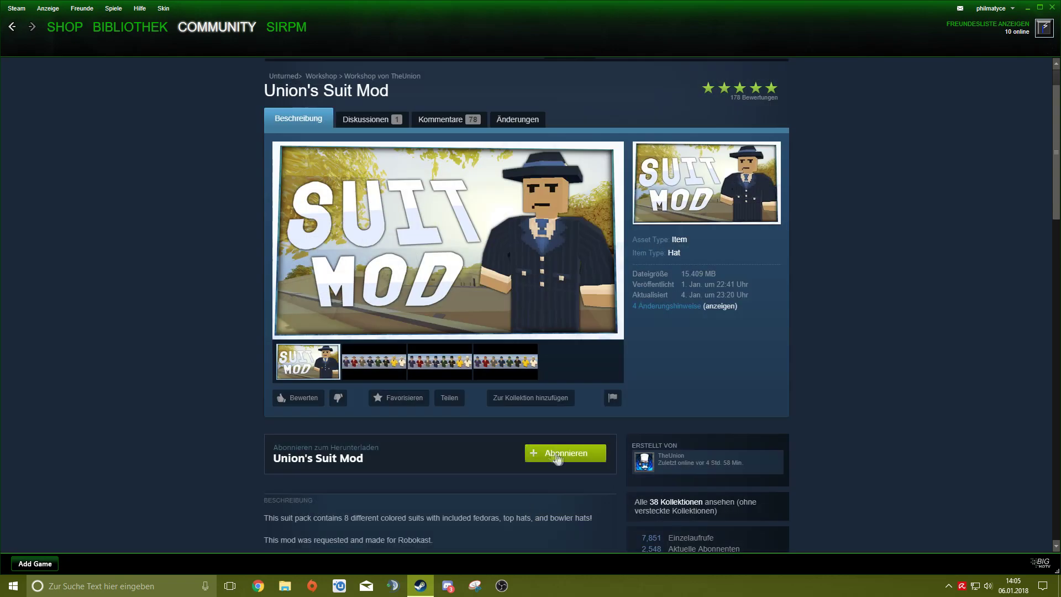
{"action": "left_click", "coordinate": [554, 460]}
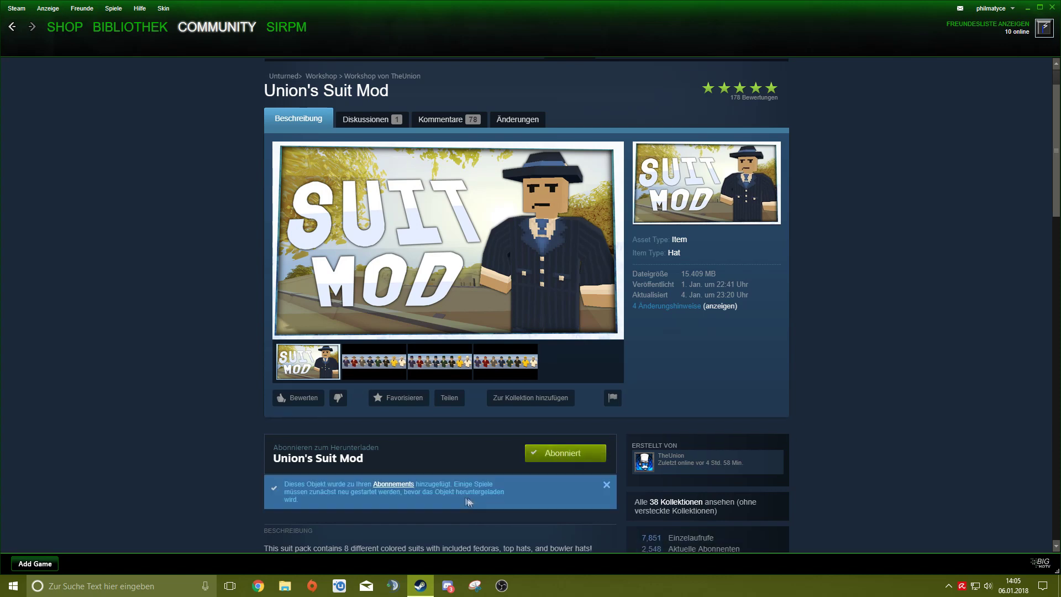
Review the mod's preview images and ID list, and highlight the Purple Top Hat's ID 48400.
{"action": "scroll", "coordinate": [470, 463], "scroll_direction": "down", "scroll_amount": 5}
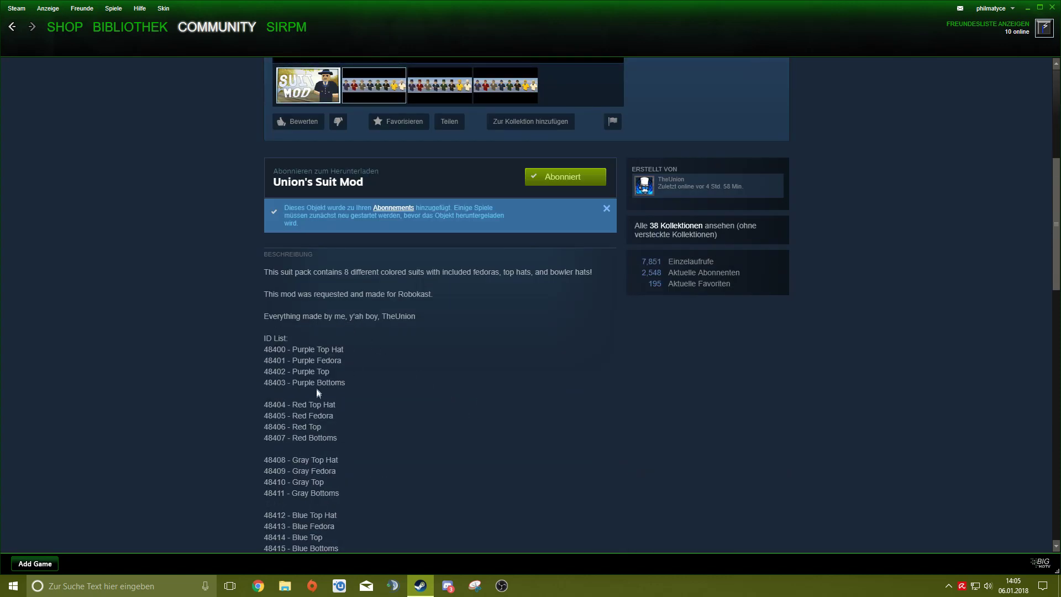
{"action": "scroll", "coordinate": [317, 392], "scroll_direction": "down", "scroll_amount": 5}
{"action": "scroll", "coordinate": [332, 360], "scroll_direction": "up", "scroll_amount": 10}
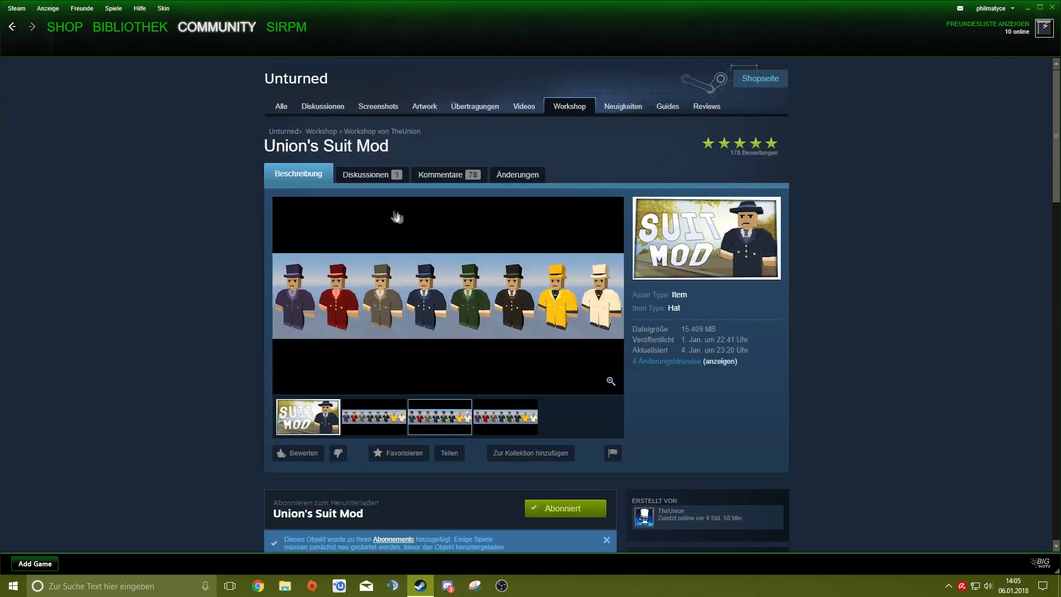
{"action": "scroll", "coordinate": [397, 216], "scroll_direction": "down", "scroll_amount": 8}
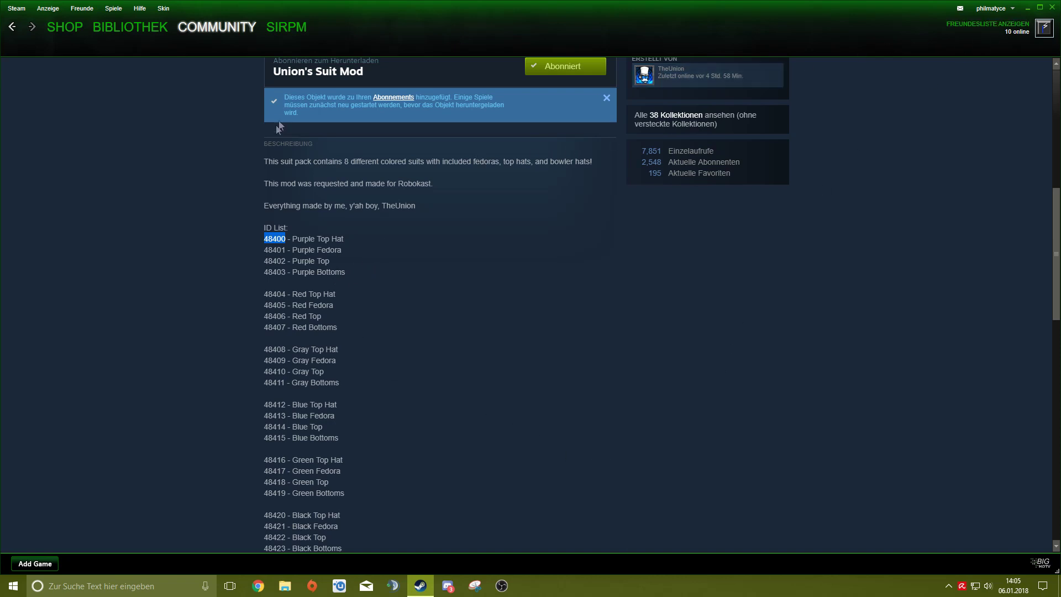
Switch to Unturned and start a singleplayer game on the PEI map with Easy difficulty and cheats enabled.
{"action": "mouse_move", "coordinate": [129, 34]}
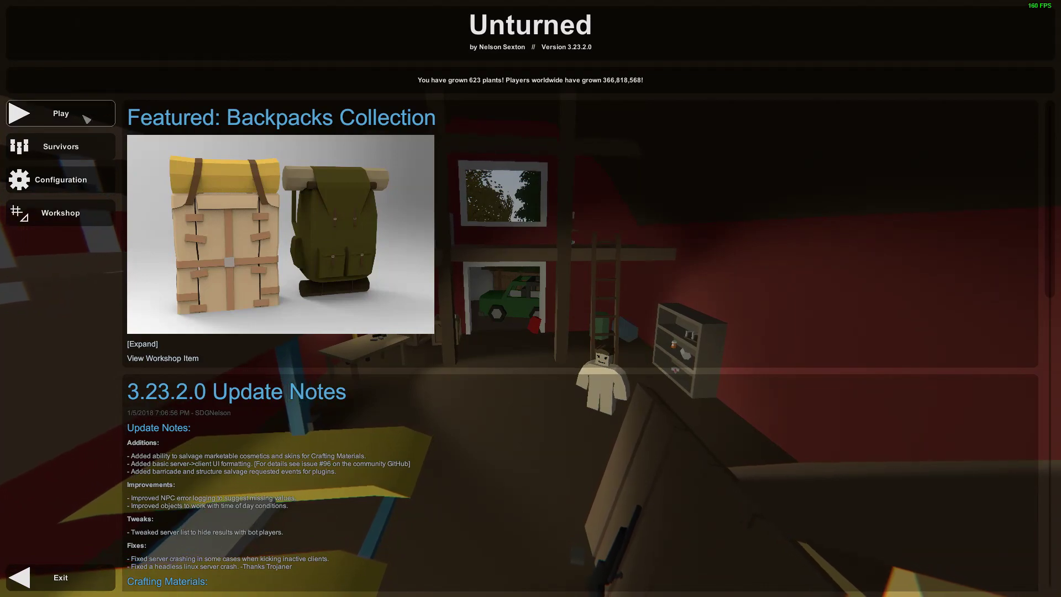
{"action": "left_click", "coordinate": [39, 114]}
{"action": "left_click", "coordinate": [534, 232]}
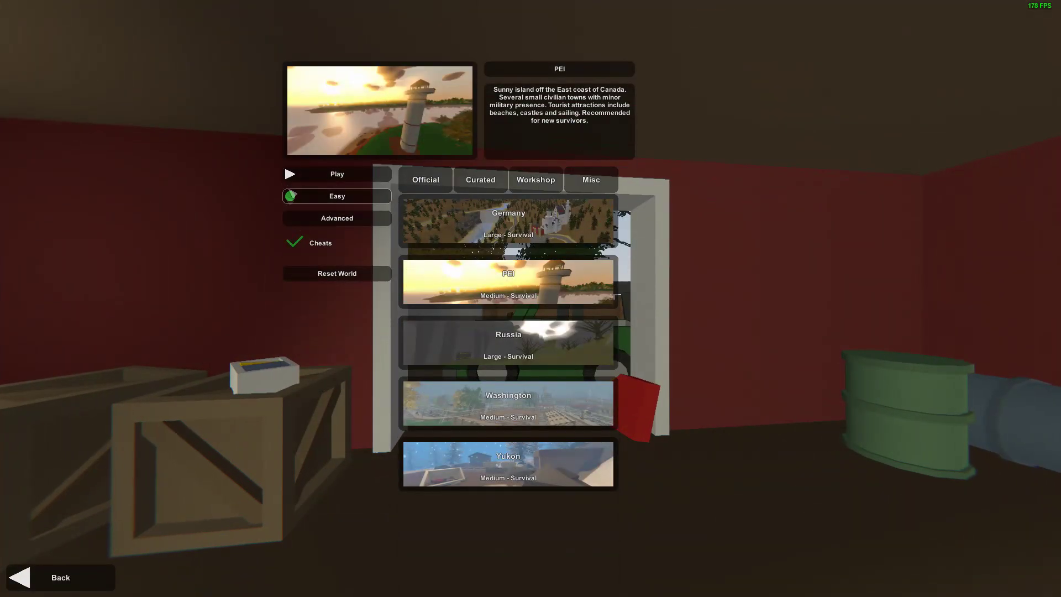
{"action": "left_click", "coordinate": [365, 181]}
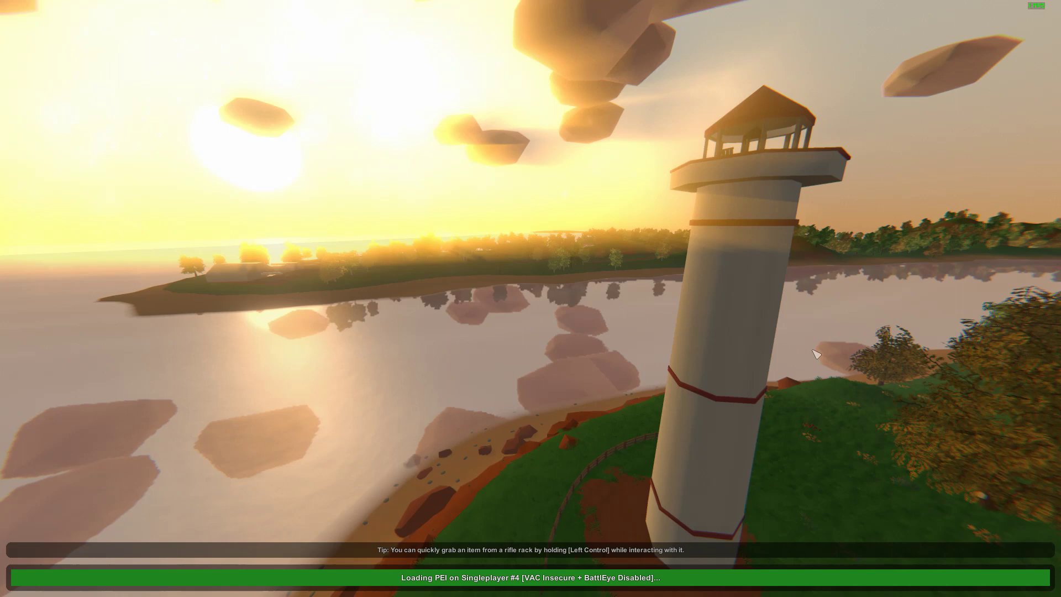
Leave the base through its doors and walk out onto the open grass field near the road.
{"action": "key", "text": "shift+w"}
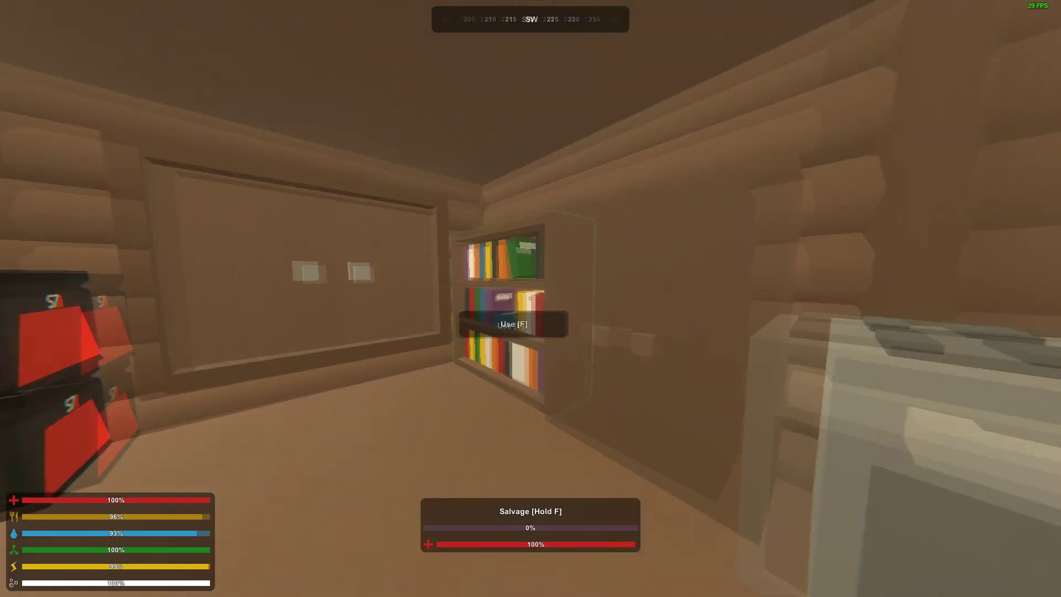
{"action": "key", "text": "shift+w"}
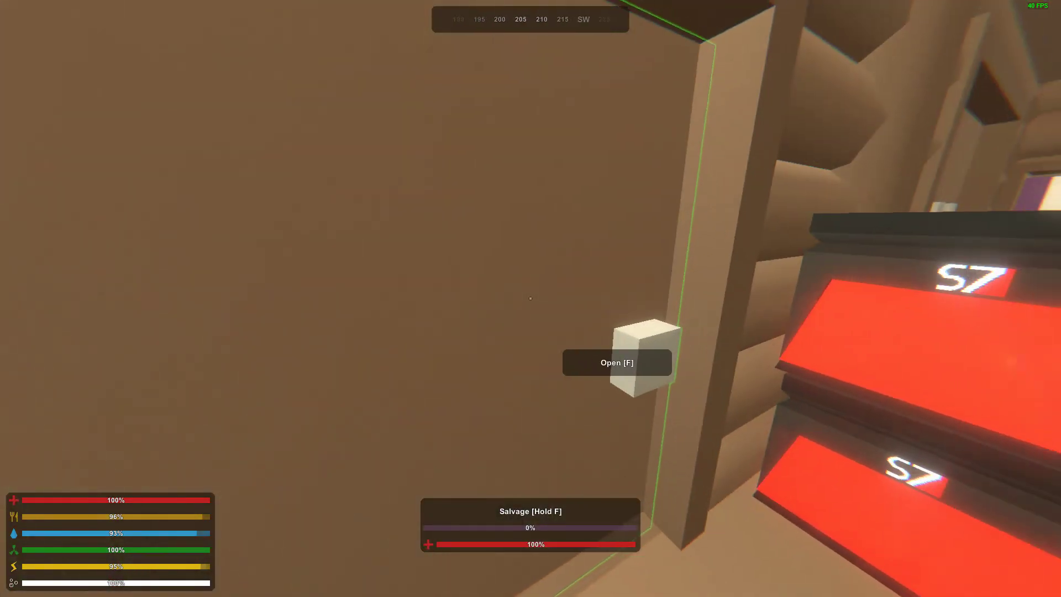
{"action": "key", "text": "f"}
{"action": "key", "text": "shift+w"}
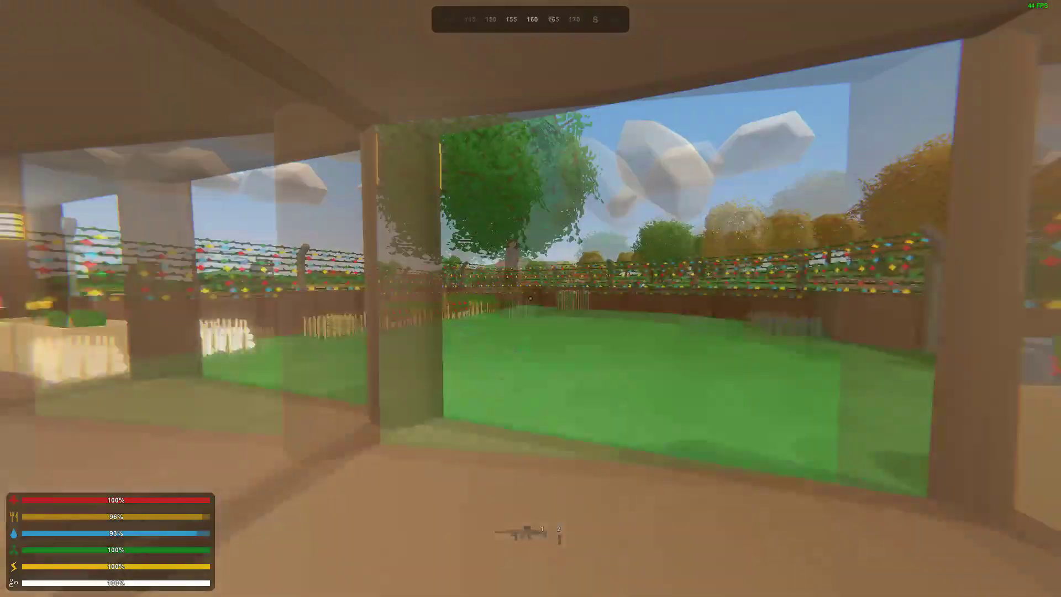
{"action": "key", "text": "f"}
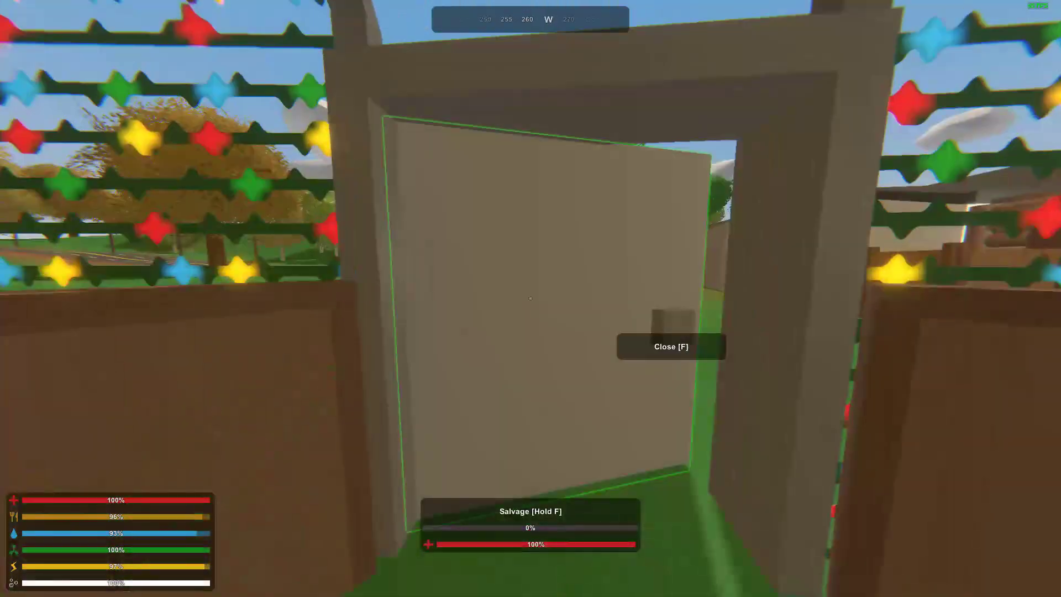
{"action": "key", "text": "w"}
{"action": "key", "text": "shift+w"}
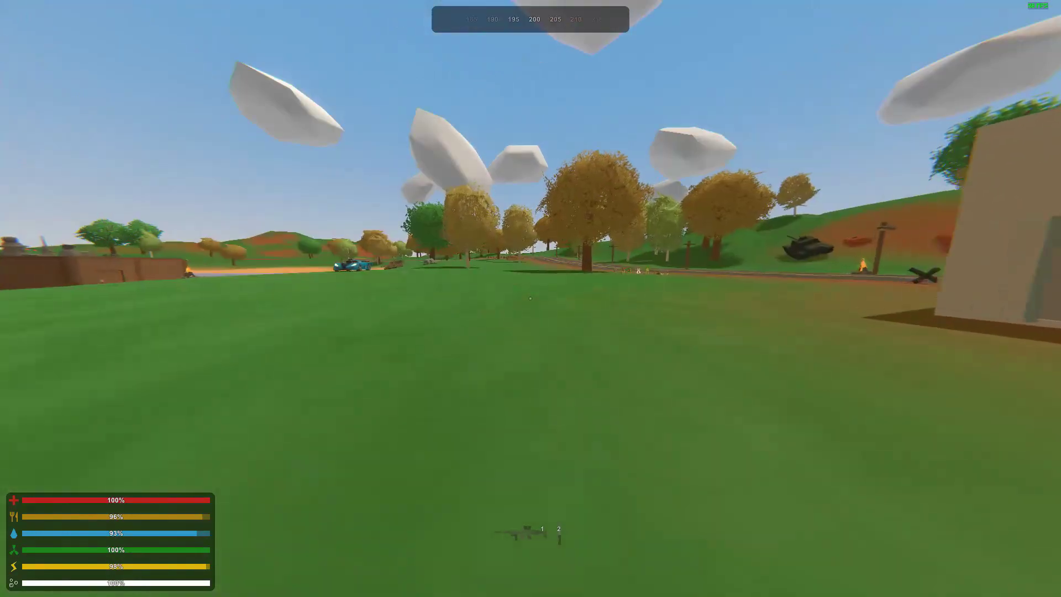
{"action": "key", "text": "w"}
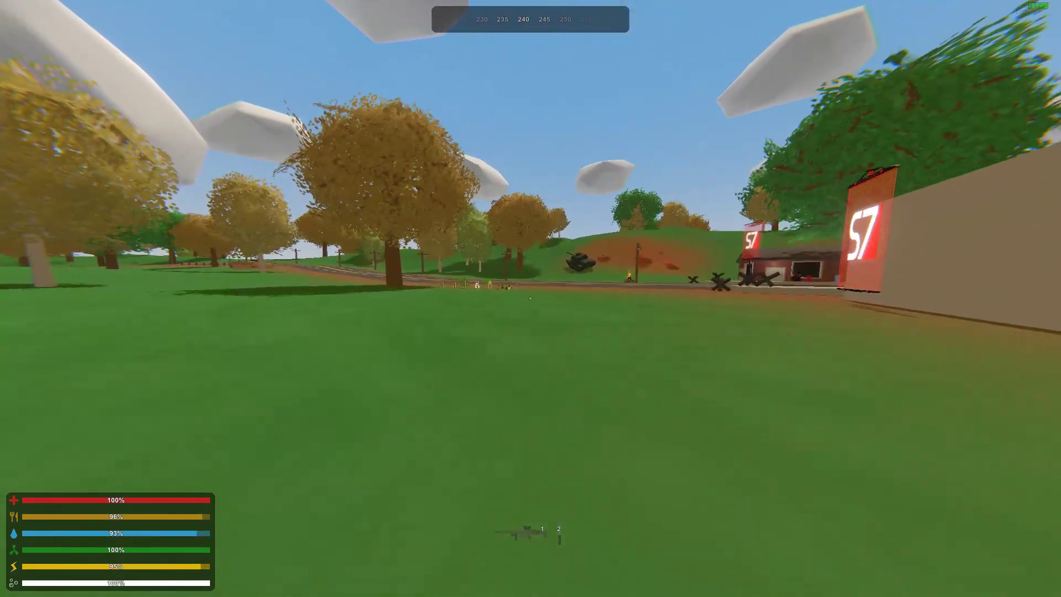
{"action": "key", "text": "w"}
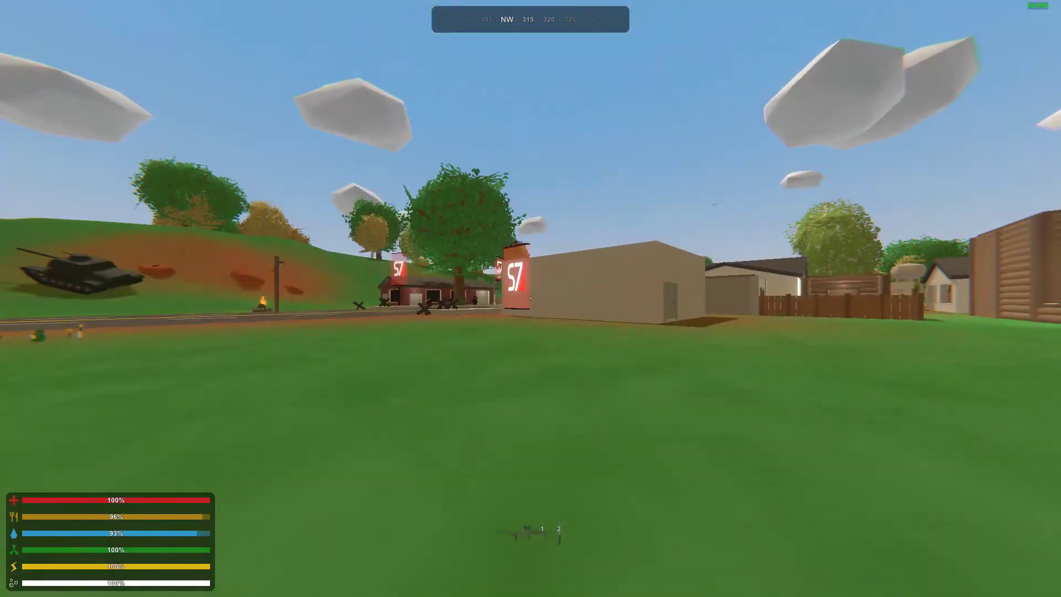
{"action": "key", "text": "shift+w"}
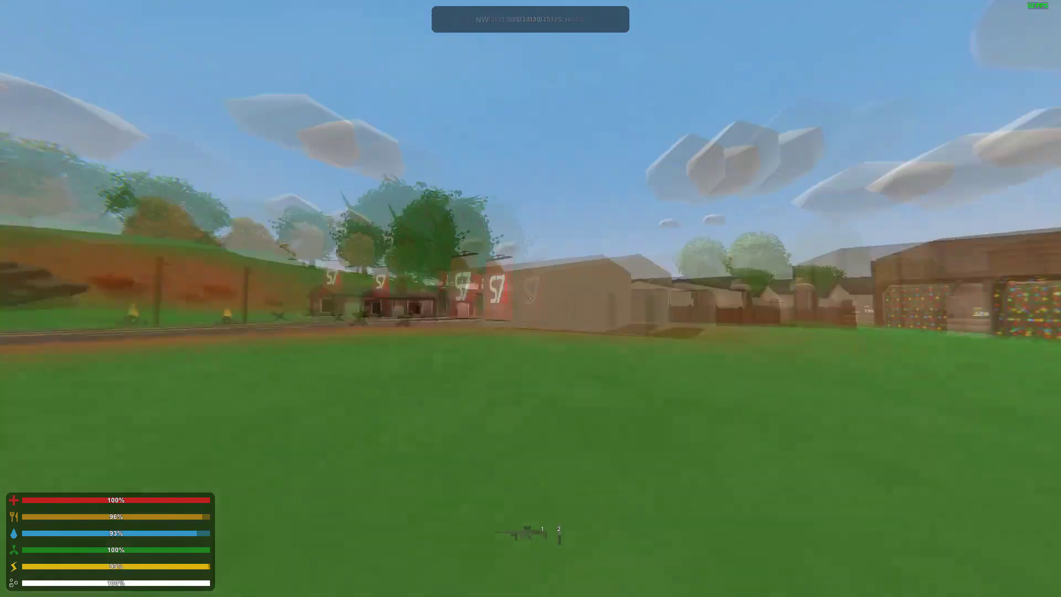
{"action": "key", "text": "w"}
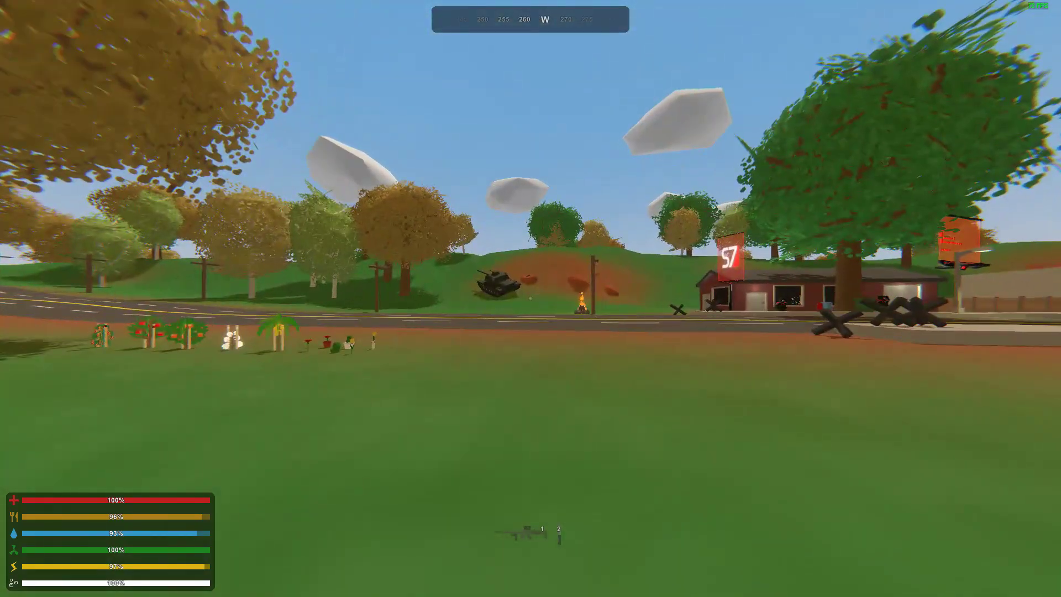
Spawn the Purple Top Hat with the chat command "/give 48400" and put it on the character.
{"action": "key", "text": "j"}
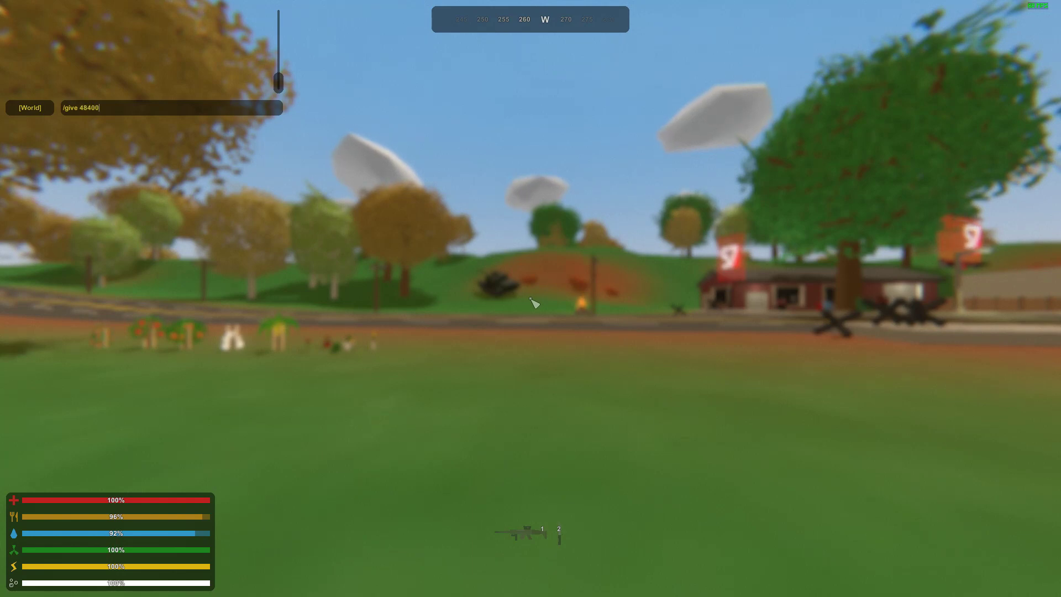
{"action": "key", "text": "Return"}
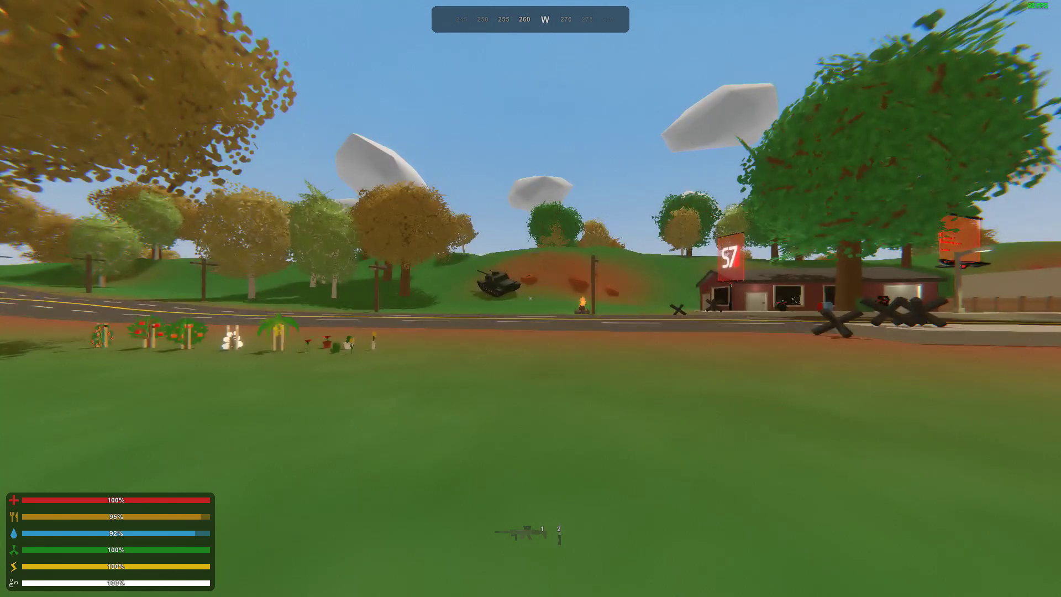
{"action": "key", "text": "g"}
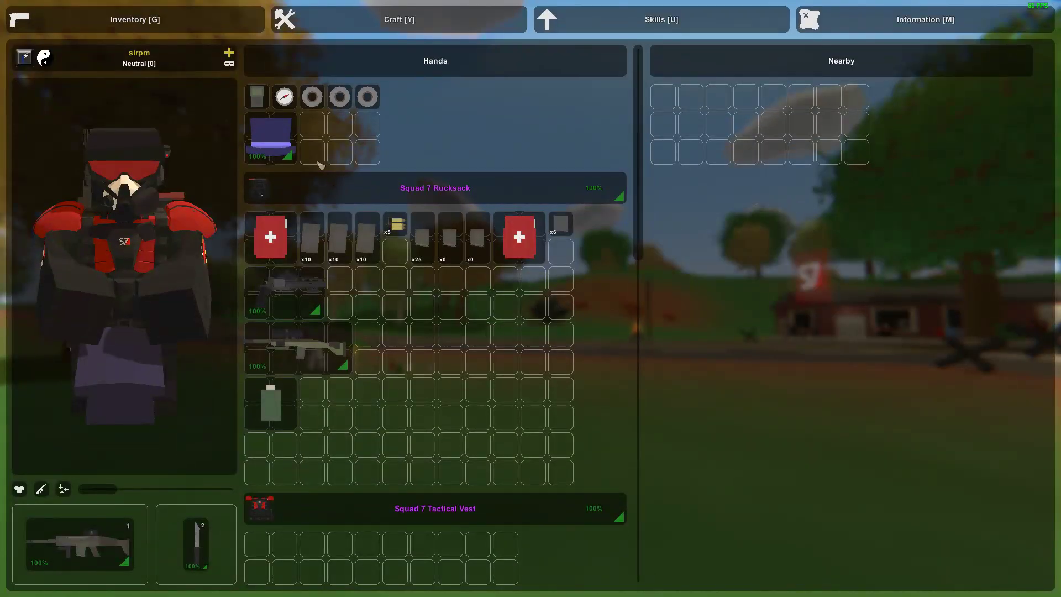
{"action": "left_click_drag", "start_coordinate": [267, 135], "coordinate": [195, 159]}
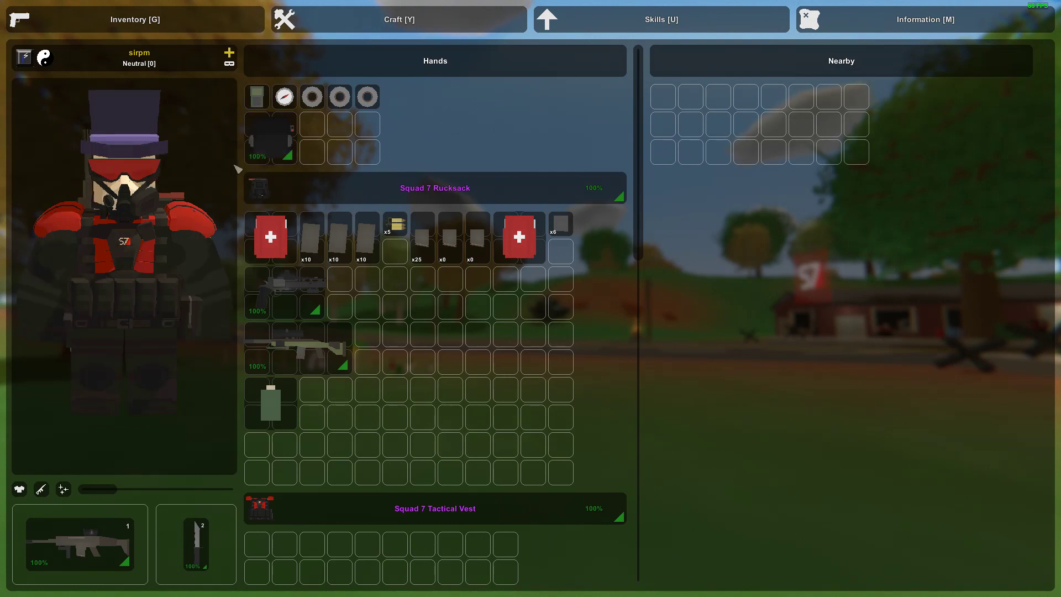
Reopen the inventory and swap the purple top hat back for the original black headgear.
{"action": "key", "text": "g"}
{"action": "key", "text": "g"}
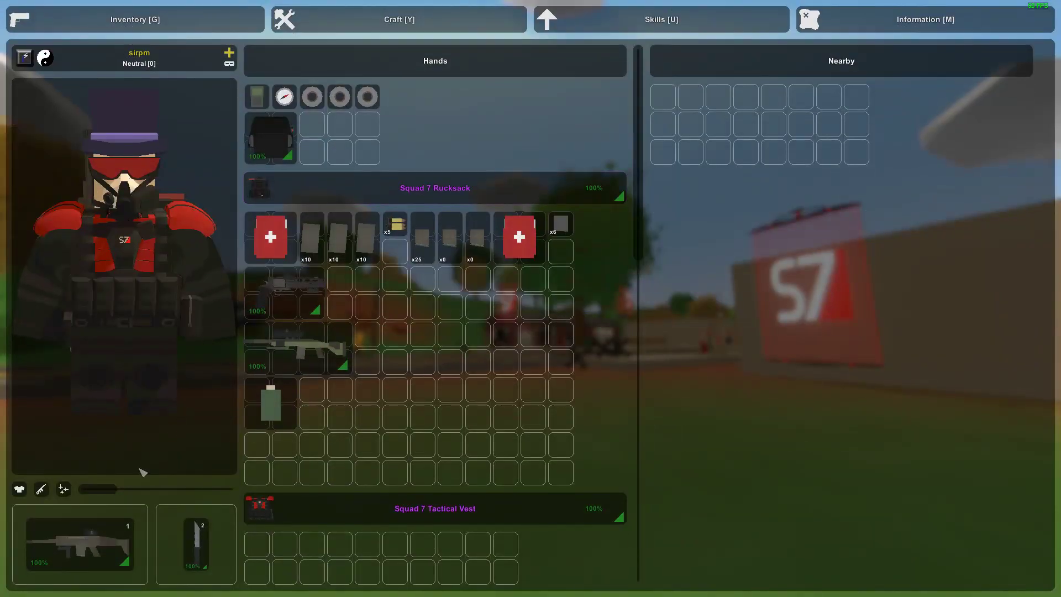
{"action": "mouse_move", "coordinate": [98, 489]}
{"action": "left_mouse_down"}
{"action": "mouse_move", "coordinate": [226, 500]}
{"action": "mouse_move", "coordinate": [106, 500]}
{"action": "left_mouse_up"}
{"action": "left_click_drag", "start_coordinate": [274, 149], "coordinate": [182, 162]}
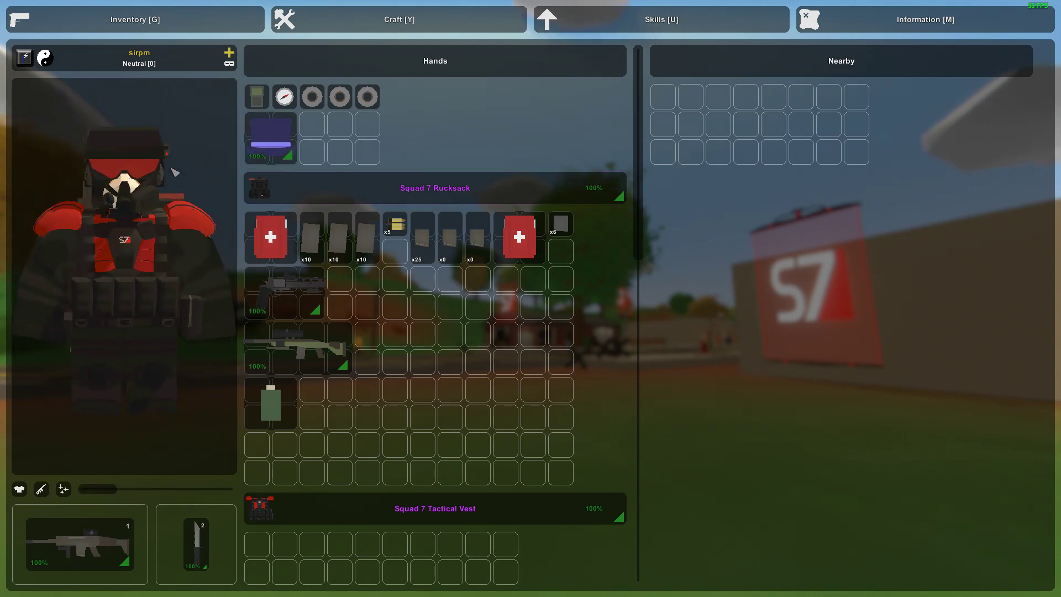
Drop the purple item from the hands' storage onto the ground and return to the game view.
{"action": "left_click_drag", "start_coordinate": [276, 143], "coordinate": [675, 143]}
{"action": "key", "text": "g"}
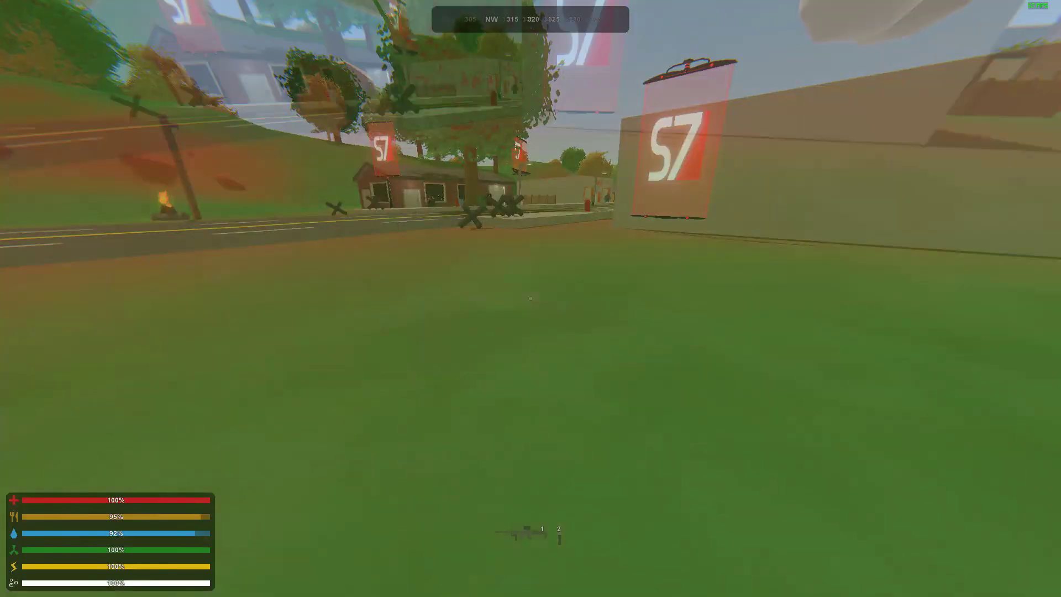
Run across the field to the blue Koenigsegg One:1, inspect it up close and move away onto open grass.
{"action": "key", "text": "shift+w"}
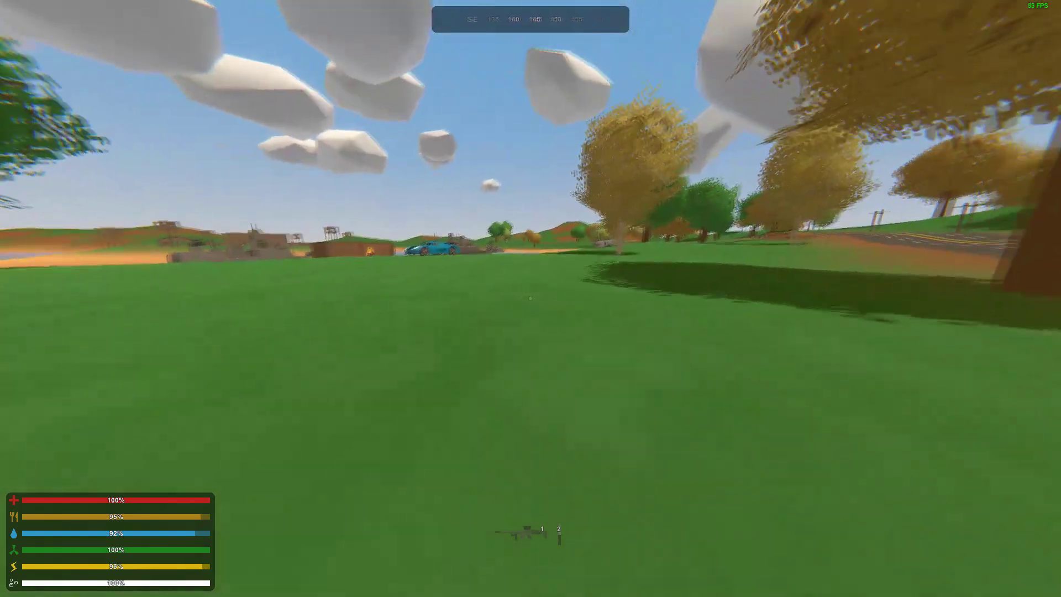
{"action": "key", "text": "w"}
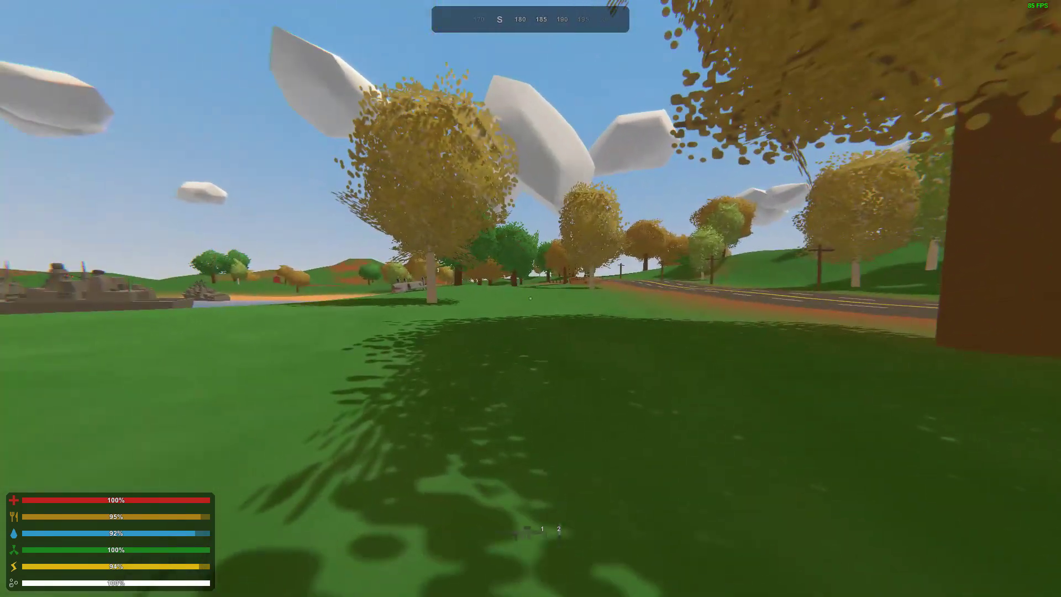
{"action": "key", "text": "shift+w"}
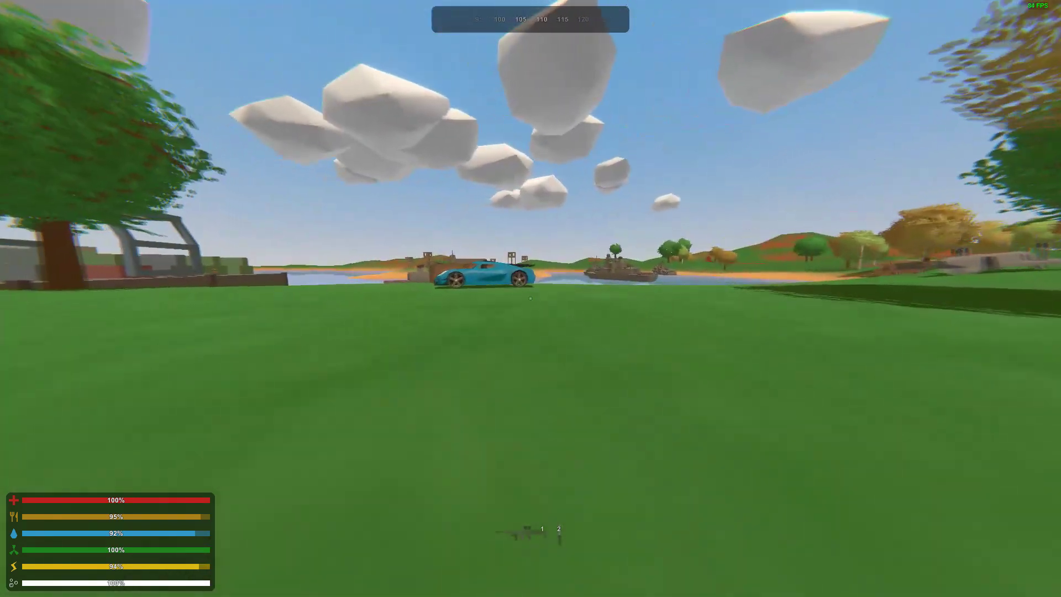
{"action": "key", "text": "w"}
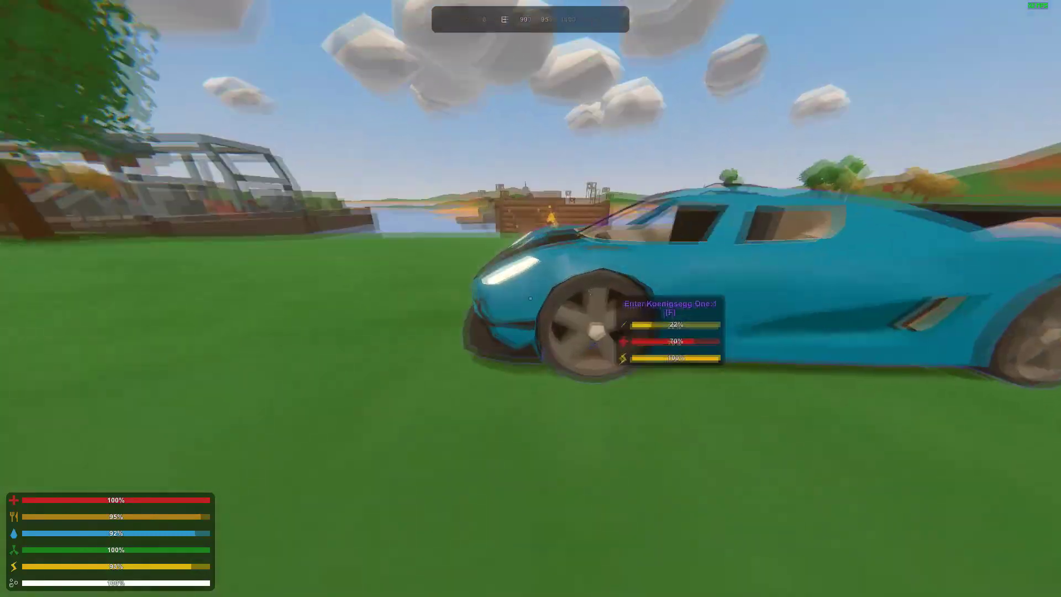
{"action": "key", "text": "d"}
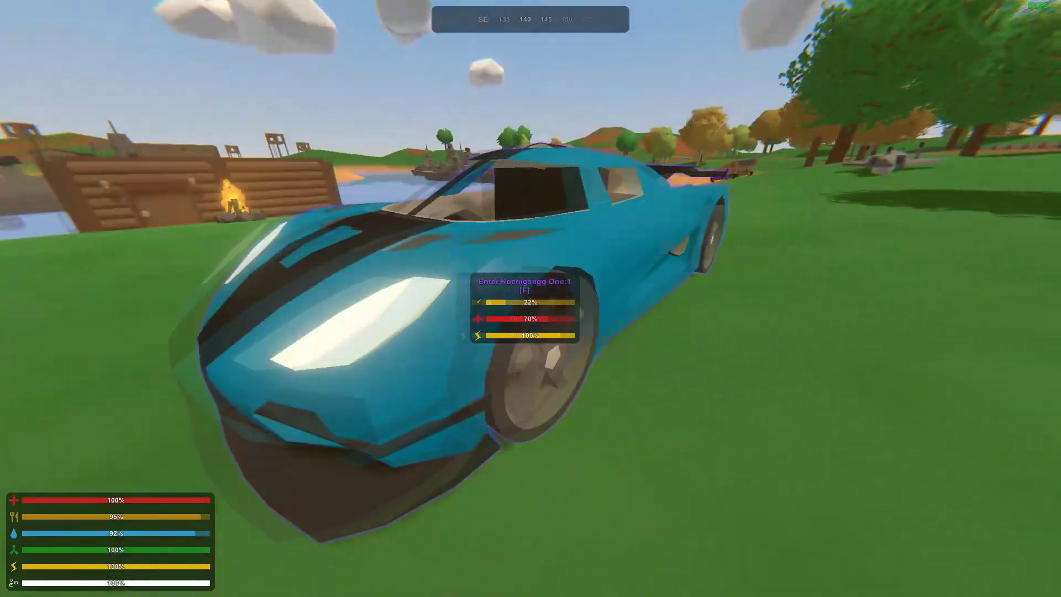
{"action": "key", "text": "w"}
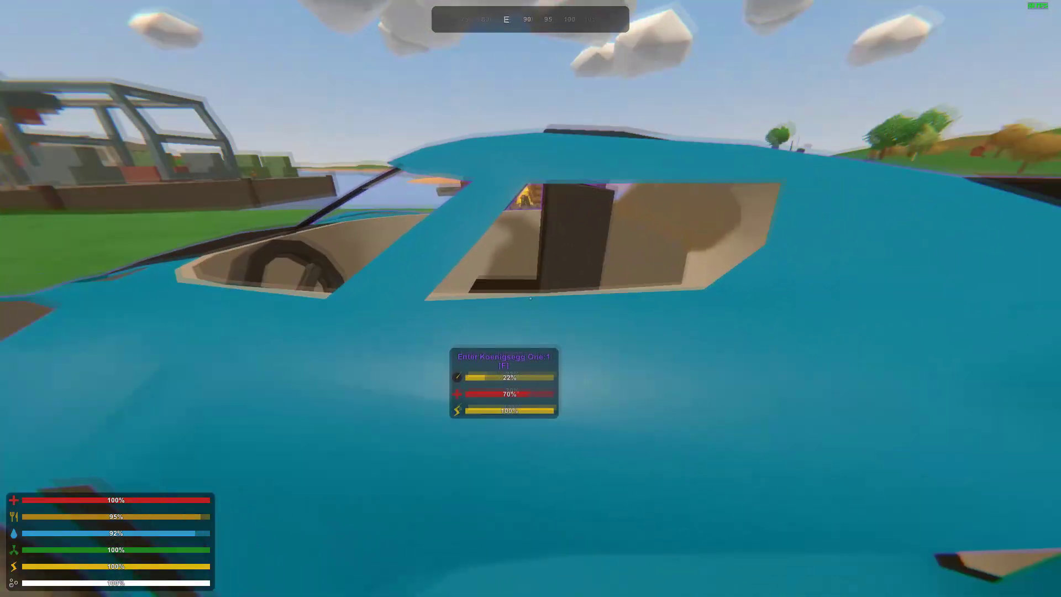
{"action": "key", "text": "s"}
{"action": "key", "text": "shift+w"}
Bring up the Steam overlay, open a friend's profile page in its browser and go from there to the Steam Workshop.
{"action": "key", "text": "shift+Tab"}
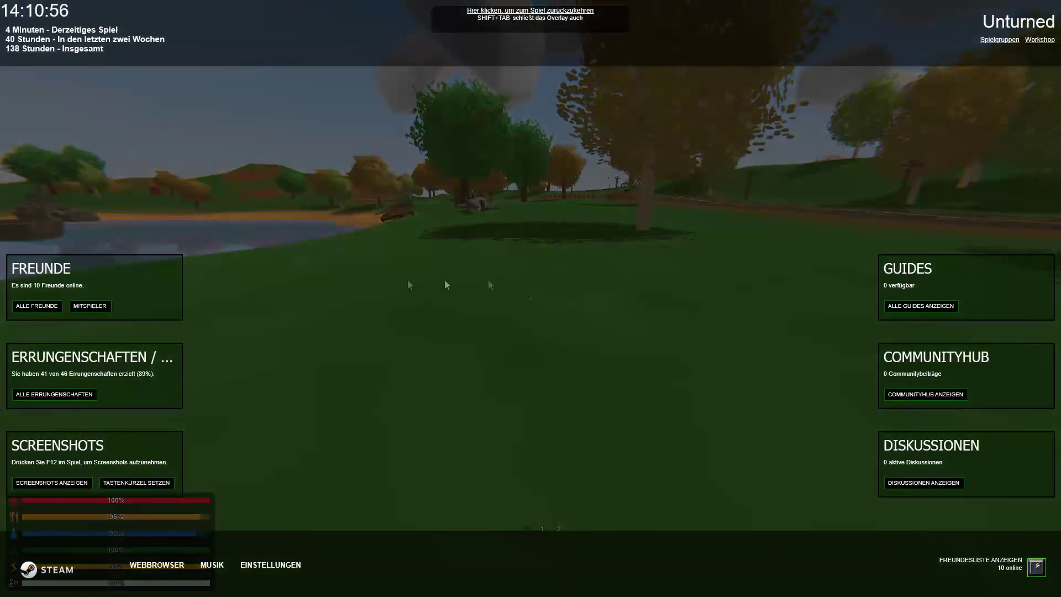
{"action": "left_click", "coordinate": [51, 306]}
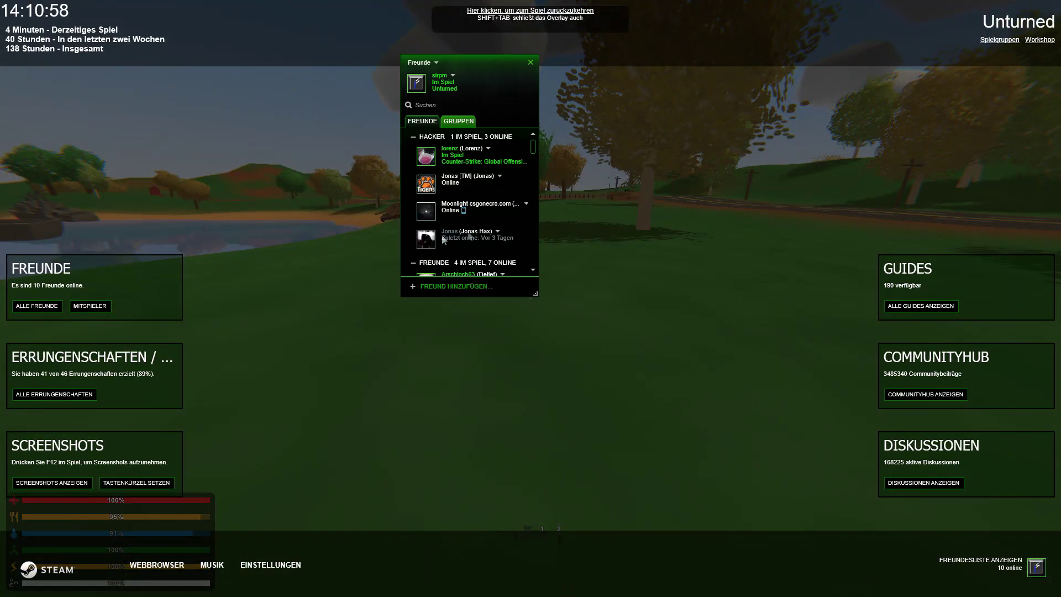
{"action": "left_click", "coordinate": [488, 148]}
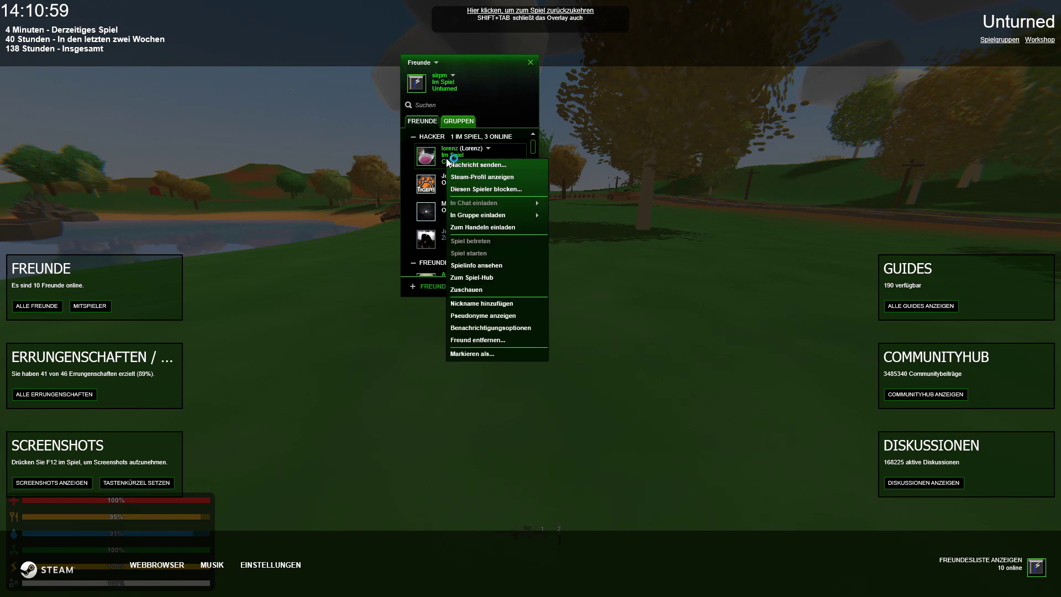
{"action": "left_click", "coordinate": [484, 177]}
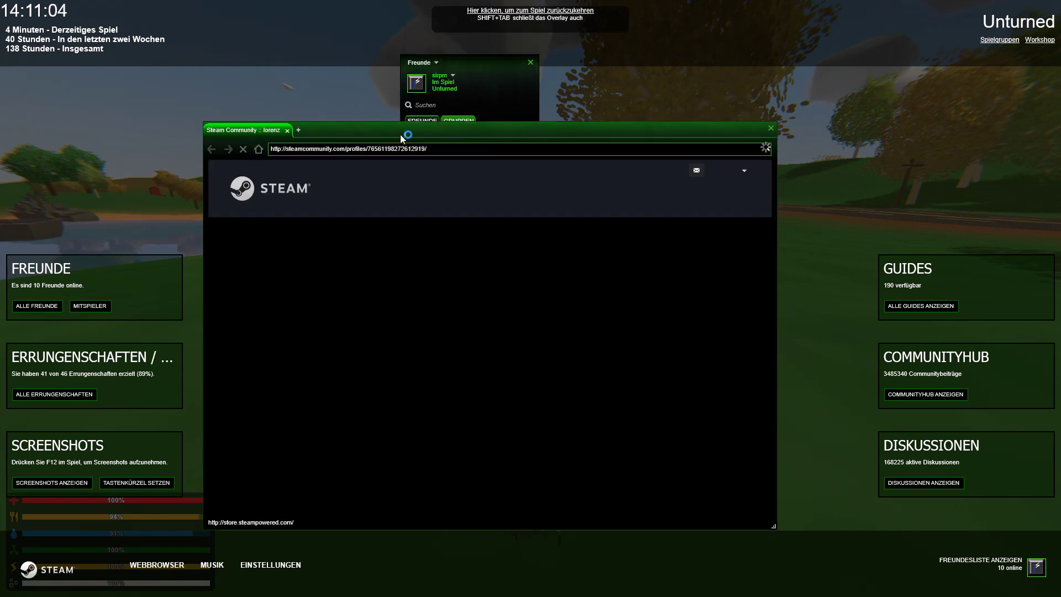
{"action": "left_click_drag", "start_coordinate": [400, 134], "coordinate": [406, 83]}
{"action": "mouse_move", "coordinate": [396, 138]}
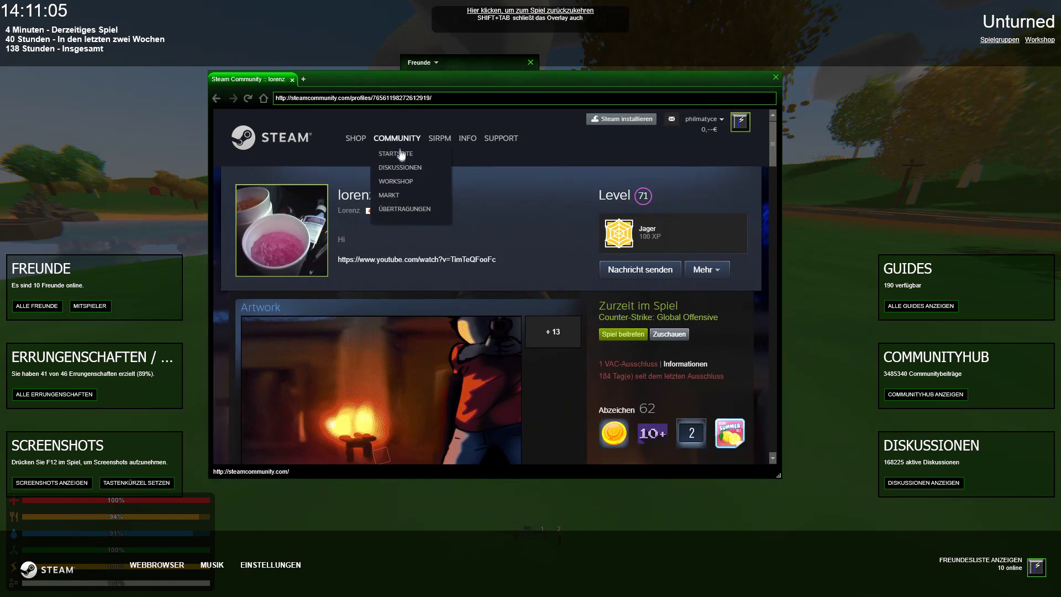
{"action": "left_click", "coordinate": [396, 181]}
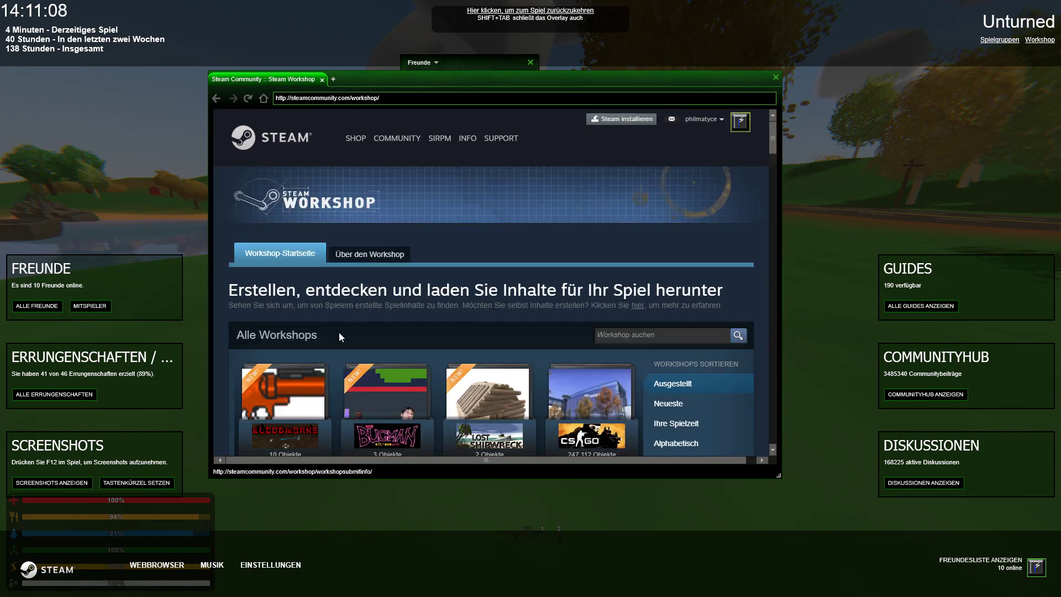
Search all workshops for "unturned" and open the Unturned Workshop.
{"action": "scroll", "coordinate": [338, 334], "scroll_direction": "down", "scroll_amount": 3}
{"action": "scroll", "coordinate": [308, 180], "scroll_direction": "up", "scroll_amount": 2}
{"action": "left_click", "coordinate": [630, 281]}
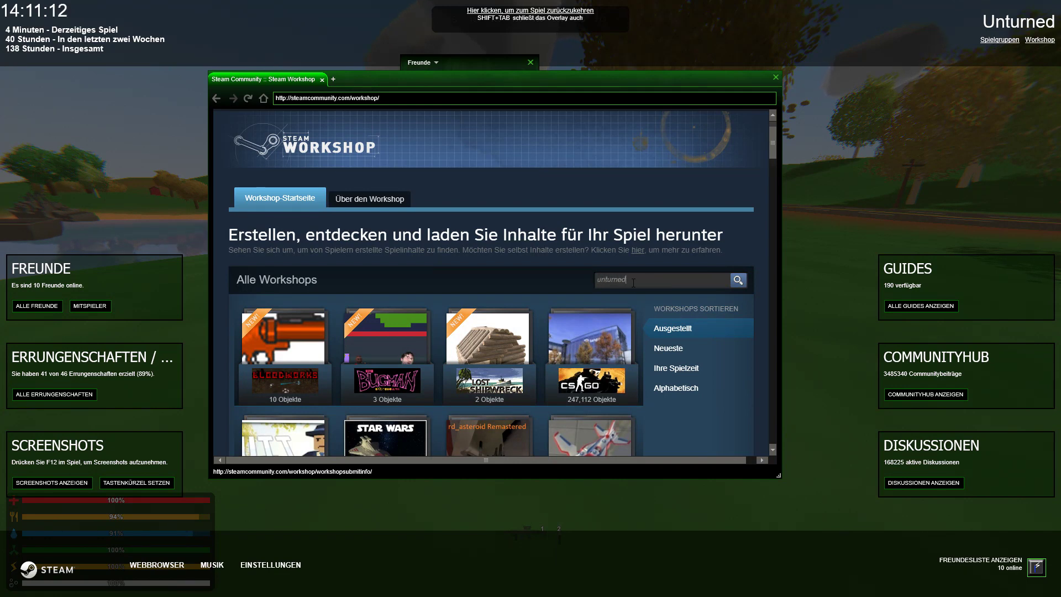
{"action": "type", "text": "unturned"}
{"action": "left_click", "coordinate": [618, 290]}
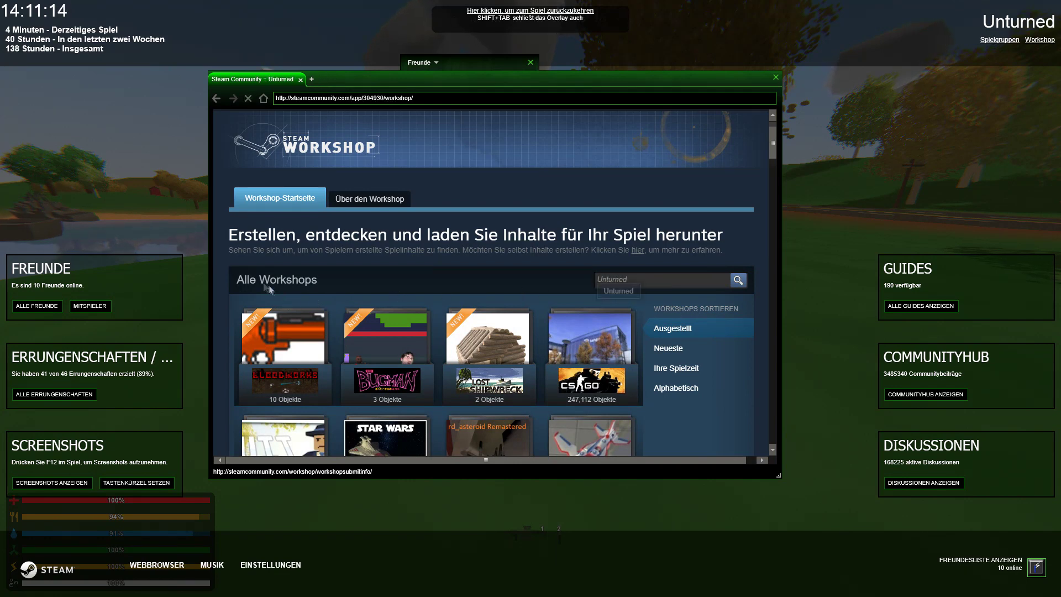
List the subscribed Unturned Workshop items at 30 per page and go to the second page.
{"action": "mouse_move", "coordinate": [317, 327]}
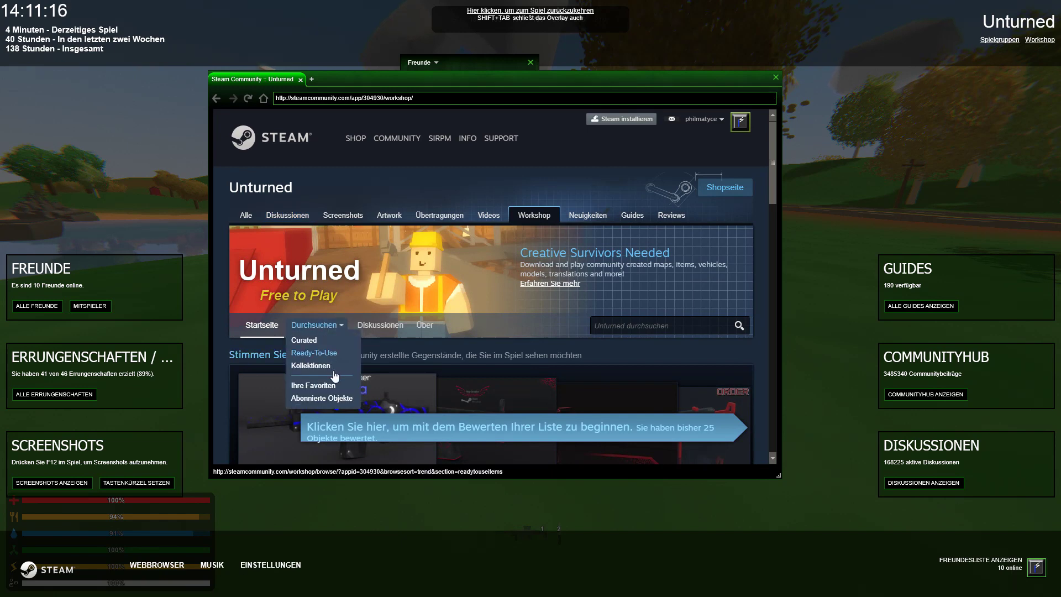
{"action": "left_click", "coordinate": [331, 402]}
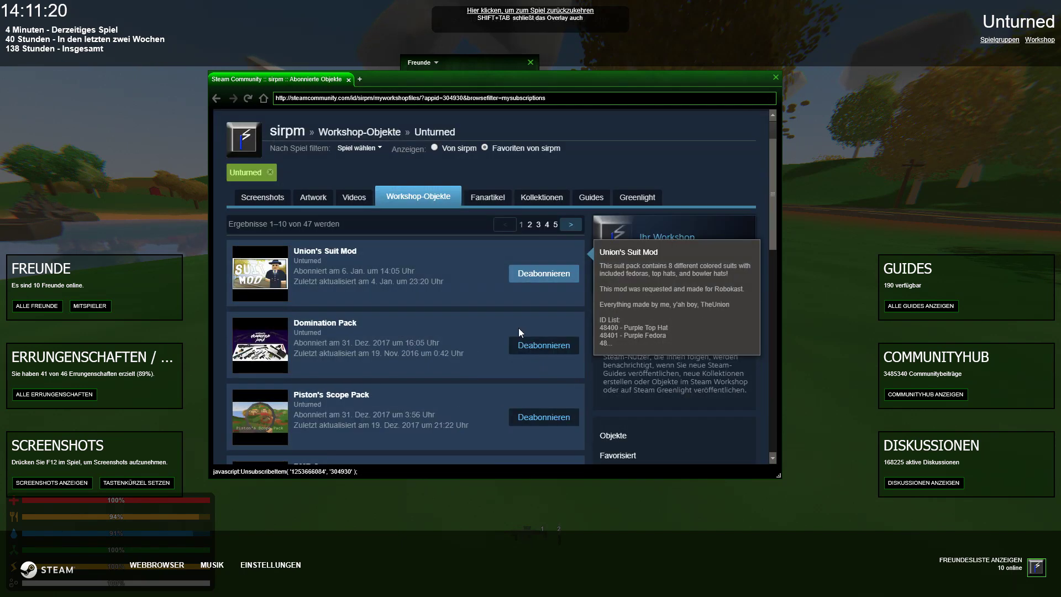
{"action": "scroll", "coordinate": [517, 327], "scroll_direction": "down", "scroll_amount": 15}
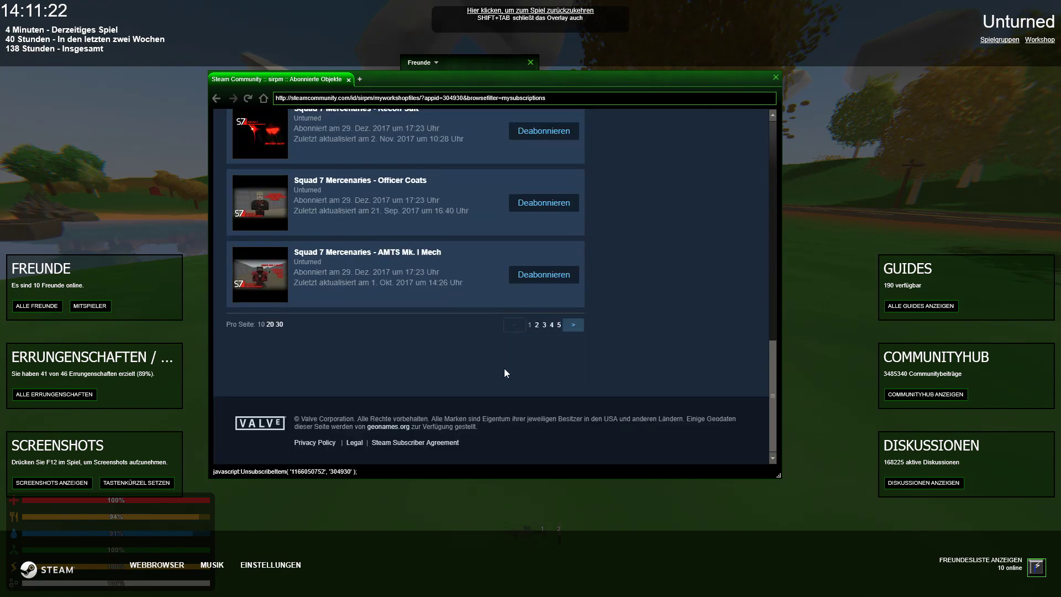
{"action": "left_click", "coordinate": [279, 324]}
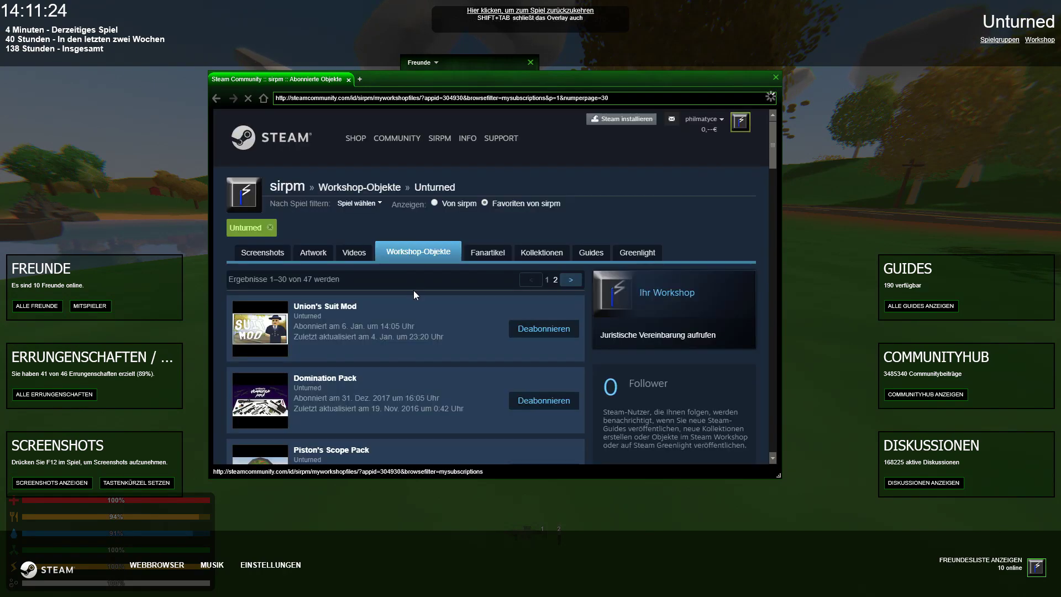
{"action": "scroll", "coordinate": [415, 297], "scroll_direction": "down", "scroll_amount": 20}
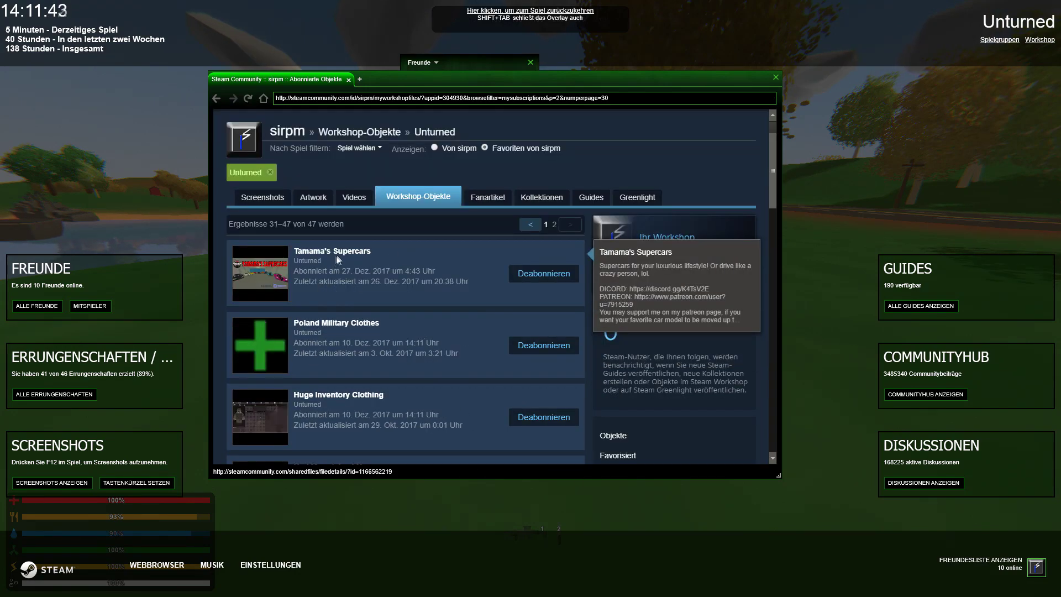
Open the Tamama's Supercars mod page and look up the Nissan GT-R R35's vehicle ID in the description.
{"action": "left_click", "coordinate": [344, 256]}
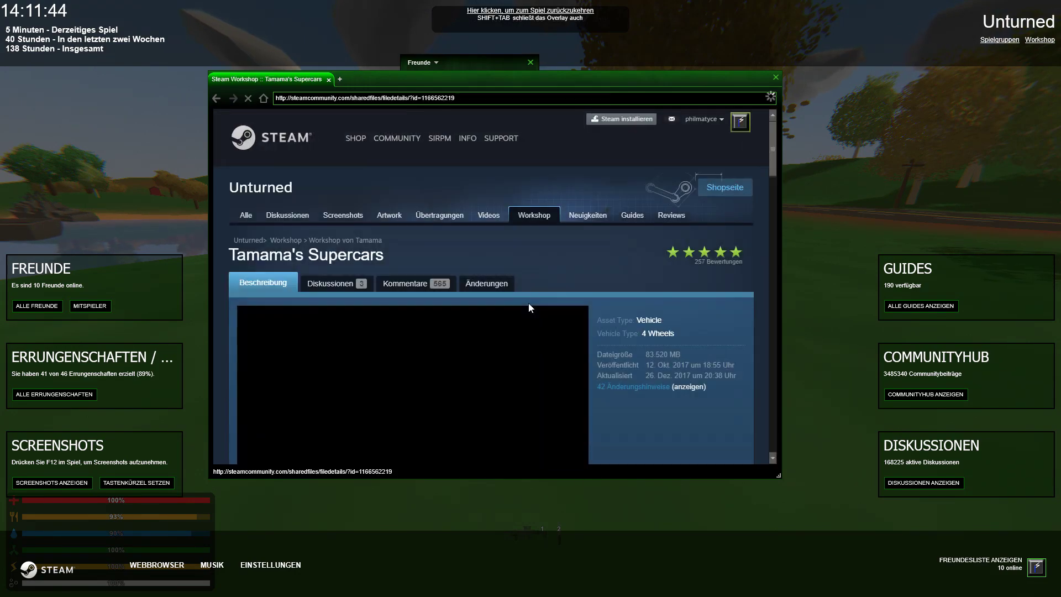
{"action": "scroll", "coordinate": [497, 326], "scroll_direction": "down", "scroll_amount": 4}
{"action": "scroll", "coordinate": [489, 318], "scroll_direction": "up", "scroll_amount": 3}
{"action": "scroll", "coordinate": [482, 319], "scroll_direction": "down", "scroll_amount": 4}
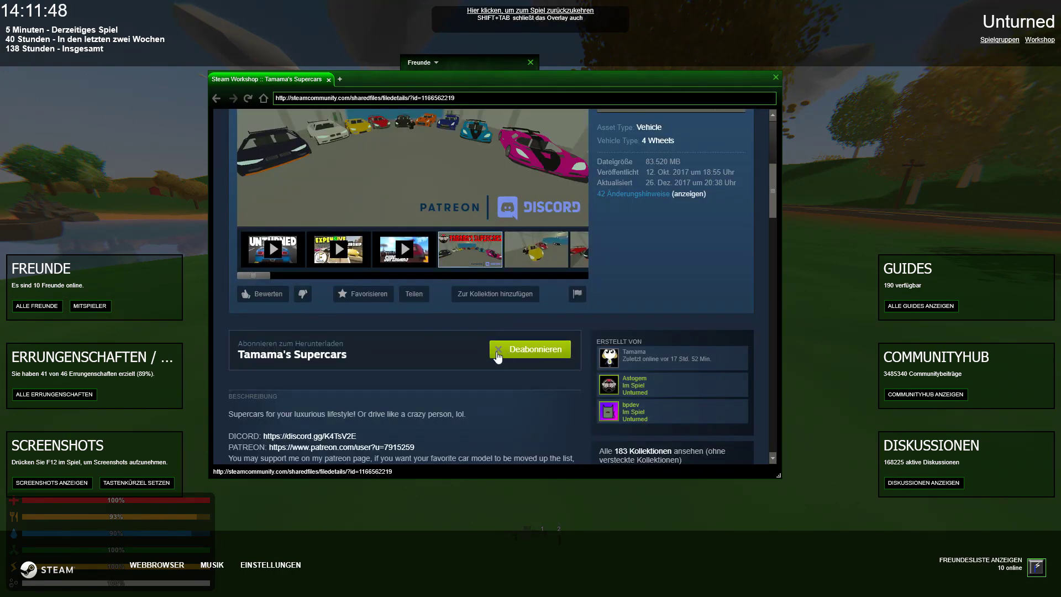
{"action": "scroll", "coordinate": [378, 365], "scroll_direction": "down", "scroll_amount": 6}
{"action": "scroll", "coordinate": [378, 365], "scroll_direction": "down", "scroll_amount": 1}
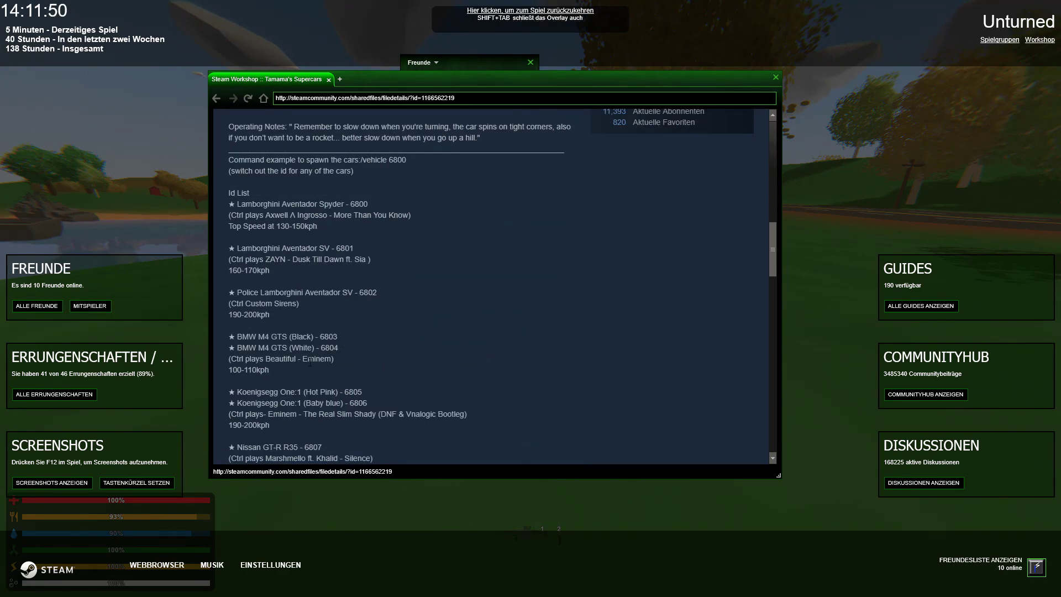
{"action": "scroll", "coordinate": [258, 381], "scroll_direction": "down", "scroll_amount": 2}
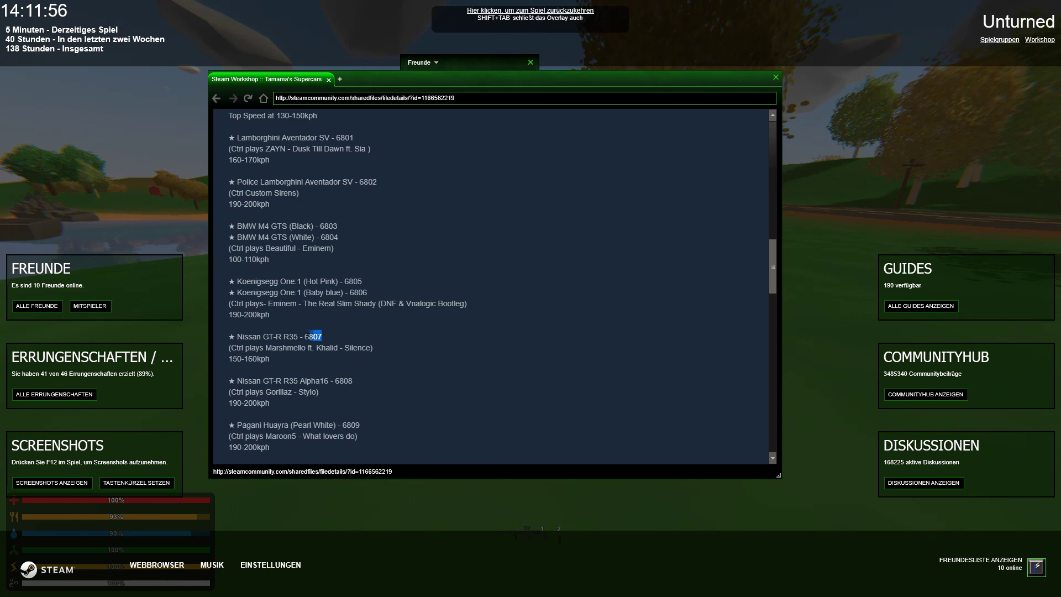
{"action": "left_click_drag", "start_coordinate": [310, 336], "coordinate": [303, 336]}
Return to the game and spawn the Nissan GT-R R35 with the chat command "/vehicle 6807".
{"action": "key", "text": "shift+Tab"}
{"action": "type", "text": "j/"}
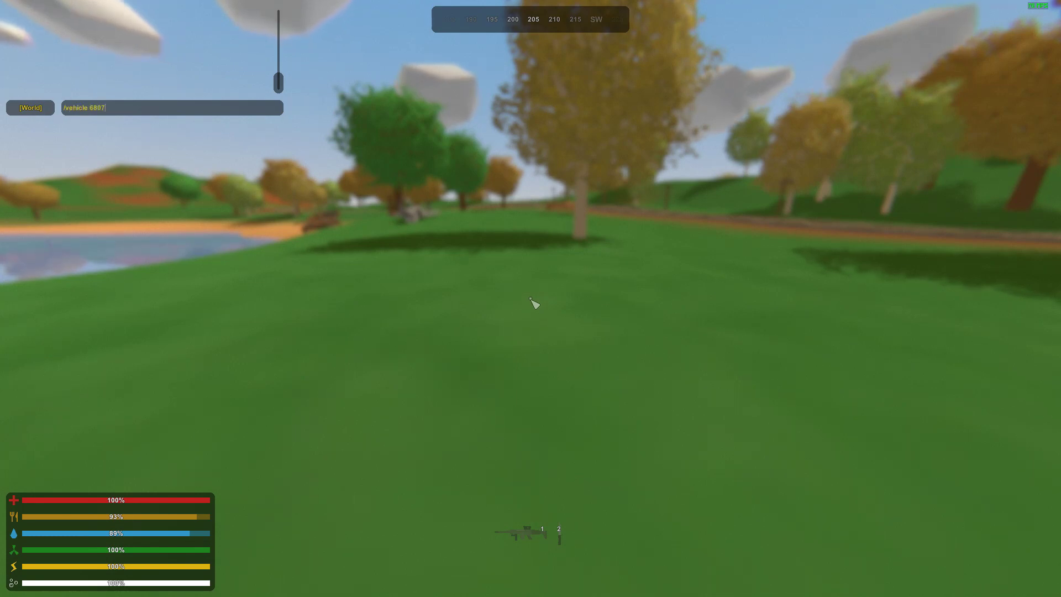
{"action": "key", "text": "Return"}
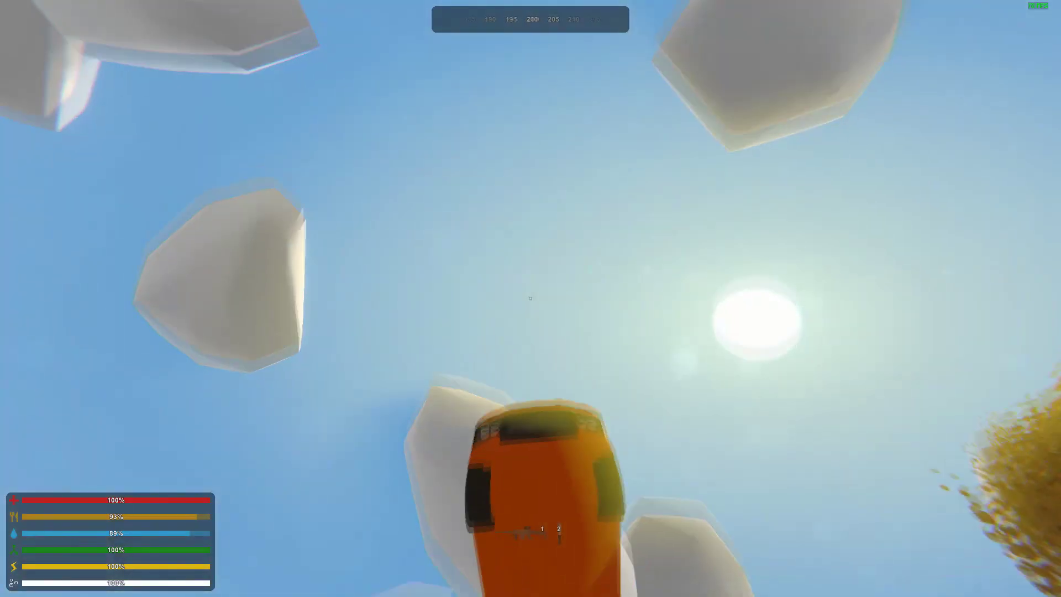
Get into the spawned orange Nissan GT-R R35 and switch to the third-person view.
{"action": "key", "text": "shift+w"}
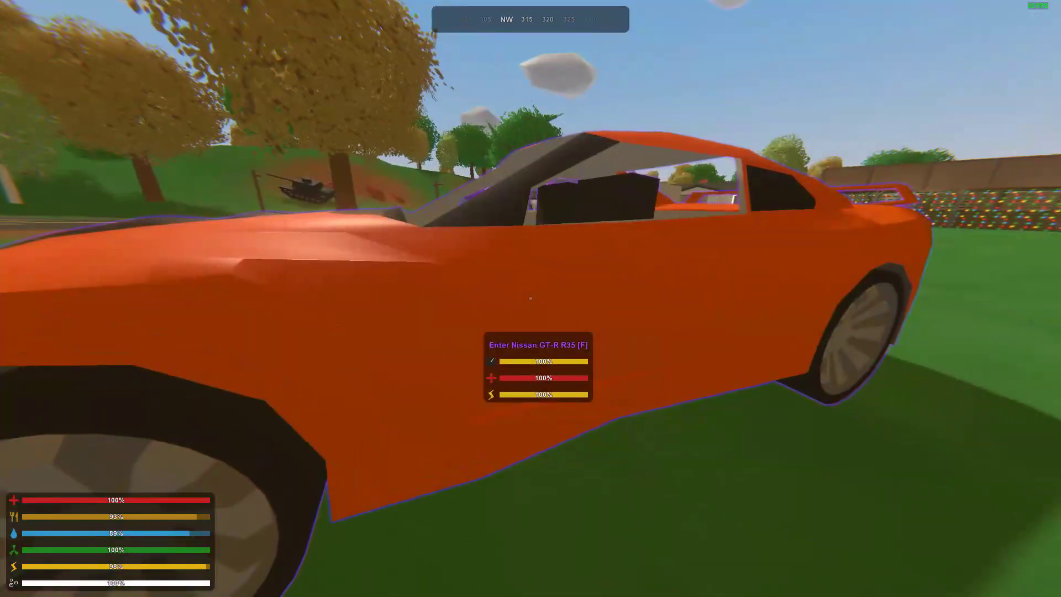
{"action": "key", "text": "f"}
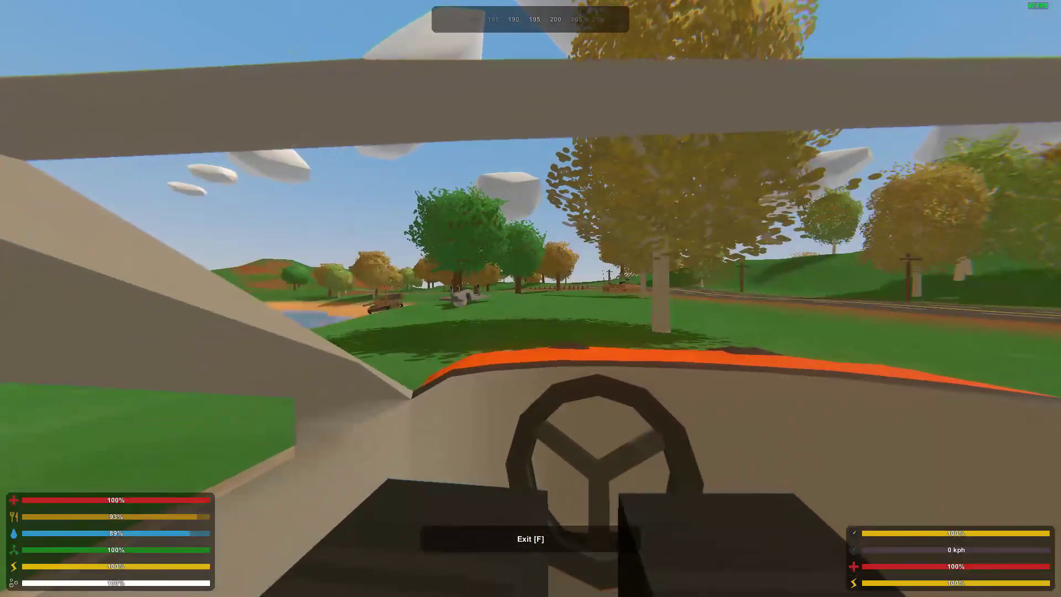
{"action": "key", "text": "h"}
Test-drive the orange car over the grass and along the road, turn back and slow down at the lake shore.
{"action": "key", "text": "w"}
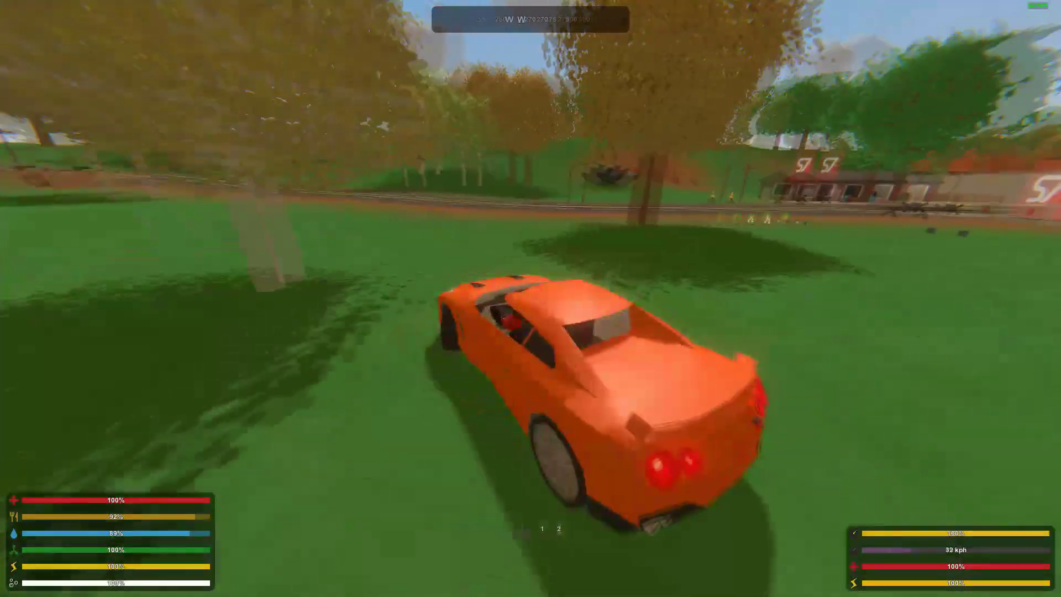
{"action": "key", "text": "a"}
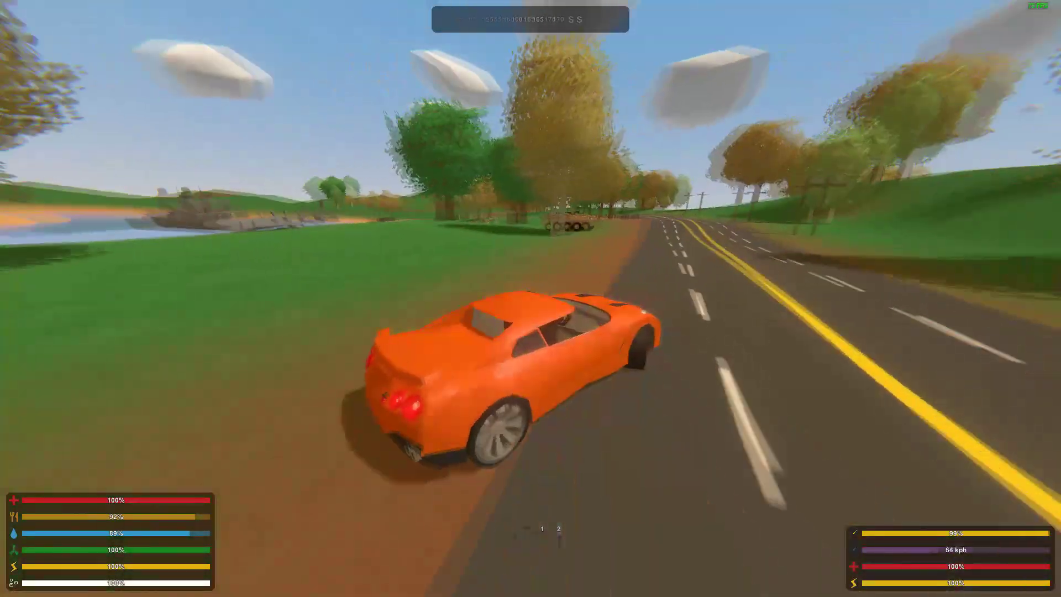
{"action": "key", "text": "w"}
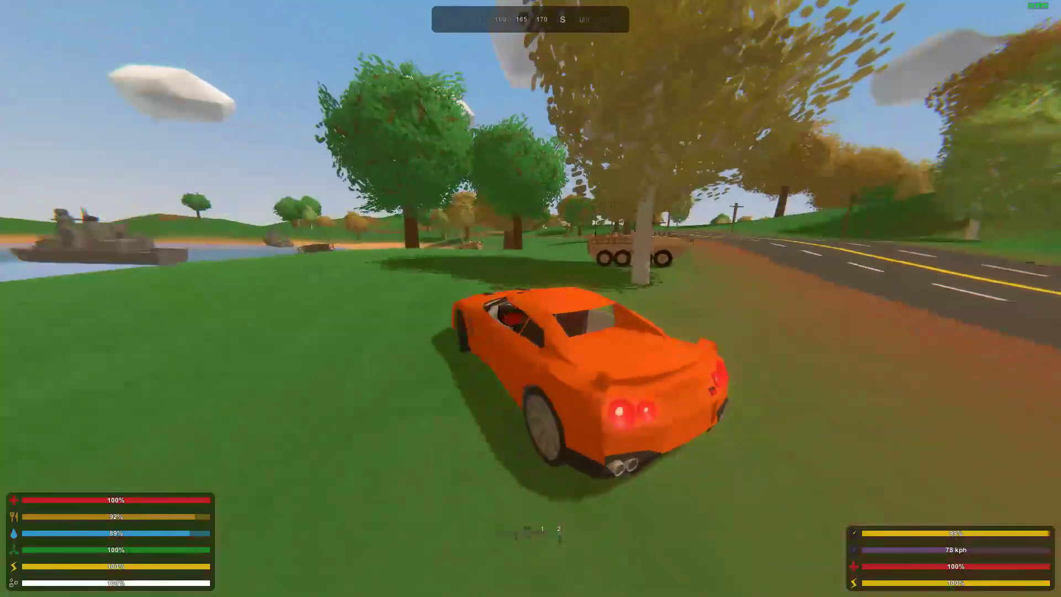
{"action": "key", "text": "d"}
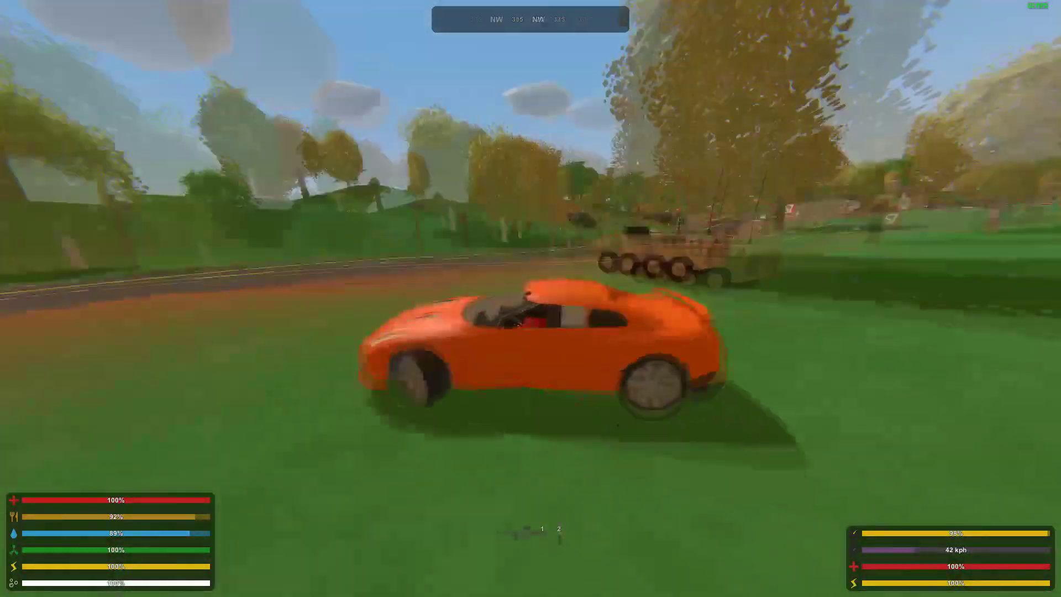
{"action": "key", "text": "w"}
{"action": "key", "text": "d"}
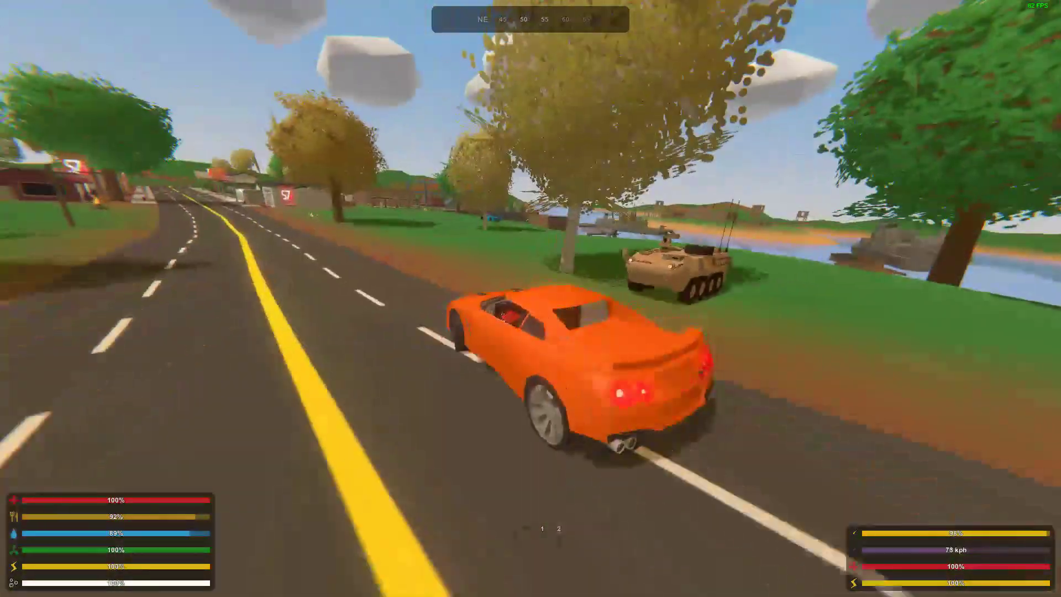
{"action": "key", "text": "d"}
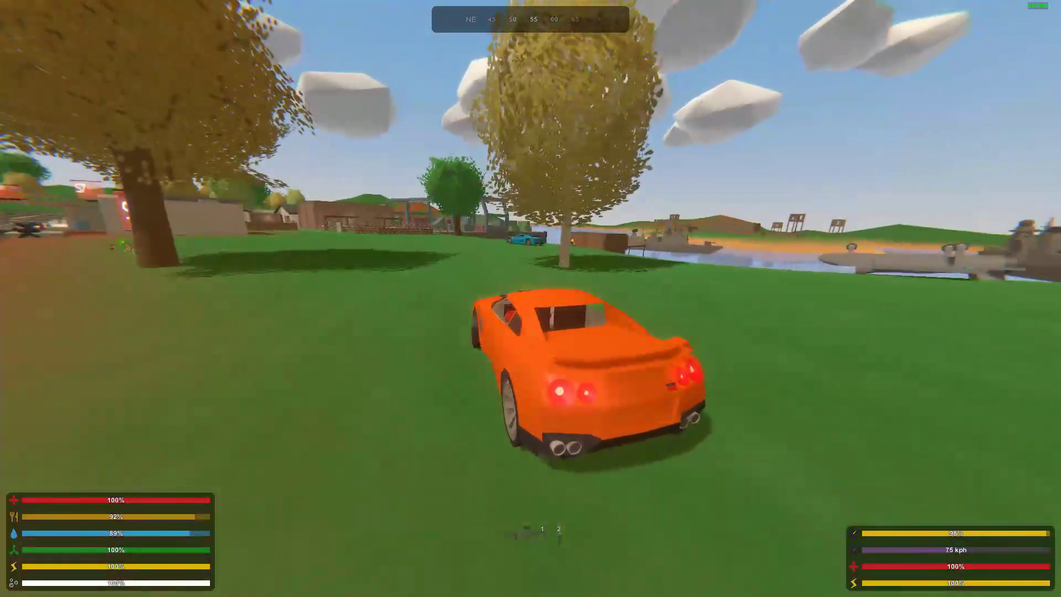
{"action": "key", "text": "d"}
{"action": "key", "text": "w"}
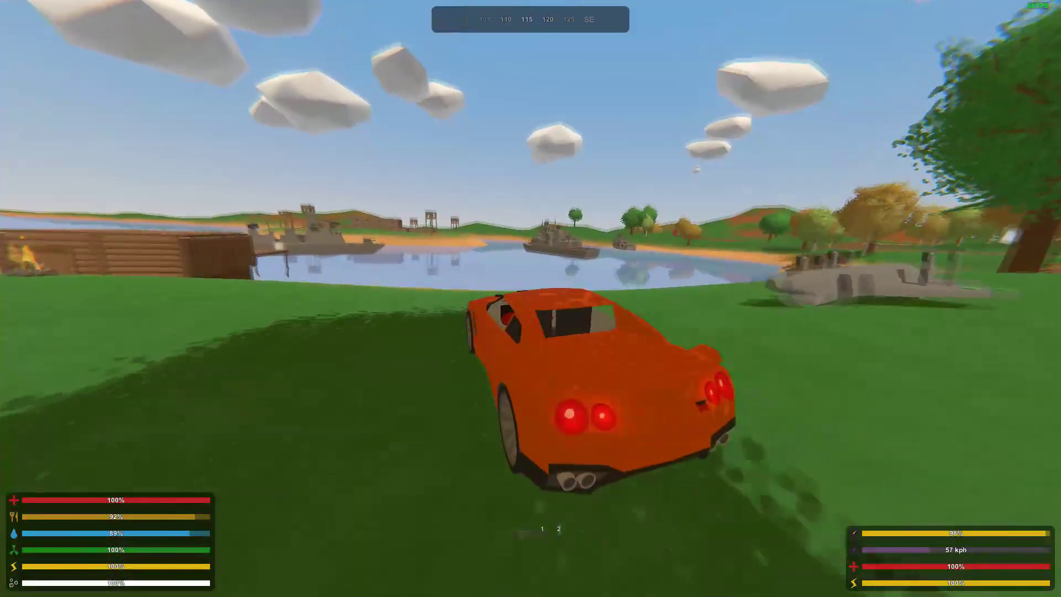
{"action": "key", "text": "s"}
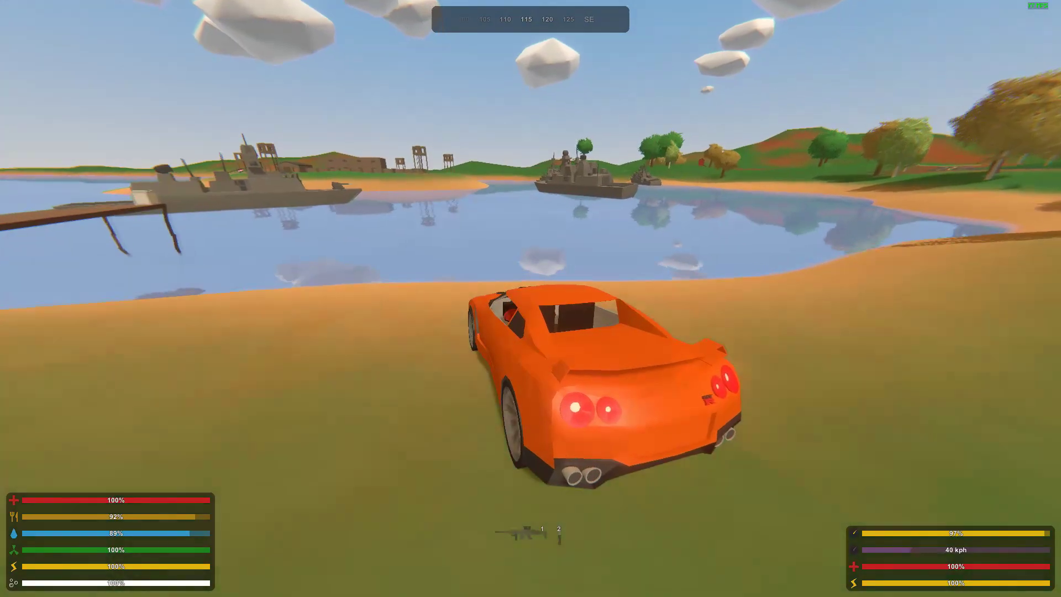